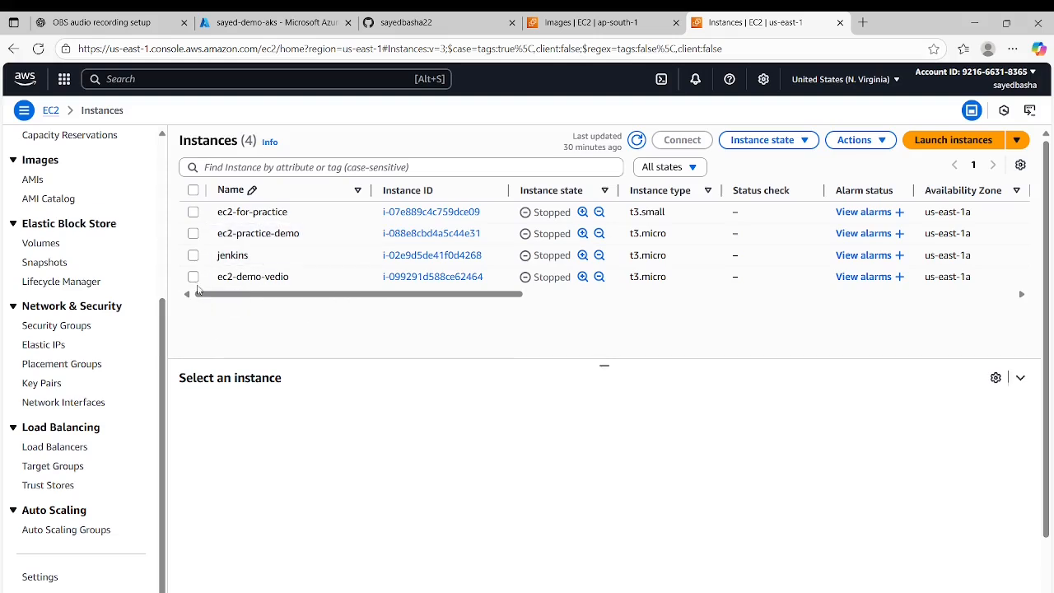
Start creating an image from the ec2-demo-vedio instance
left_click(192, 277)
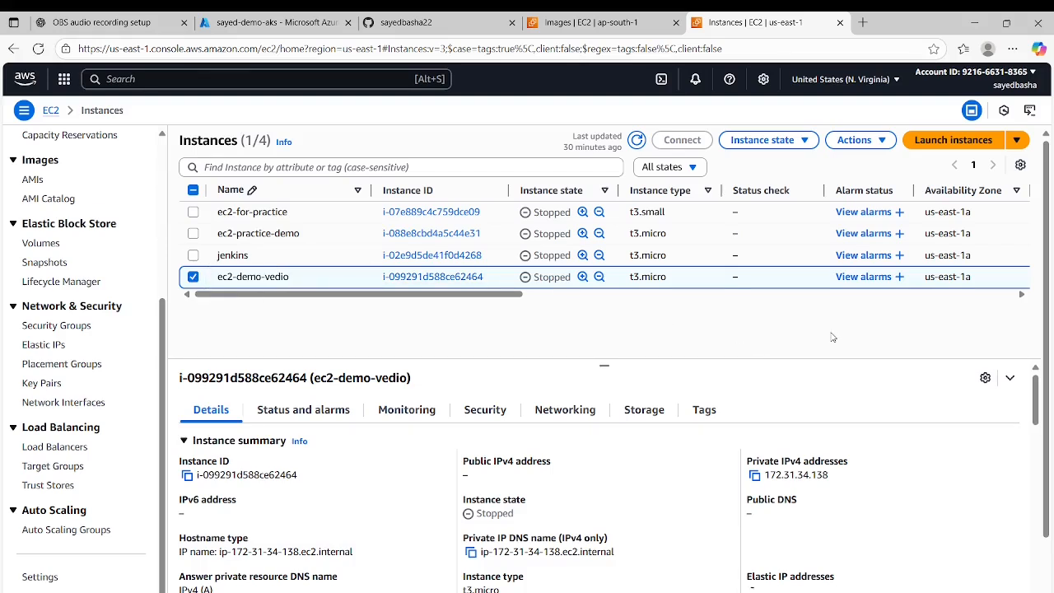
left_click(860, 141)
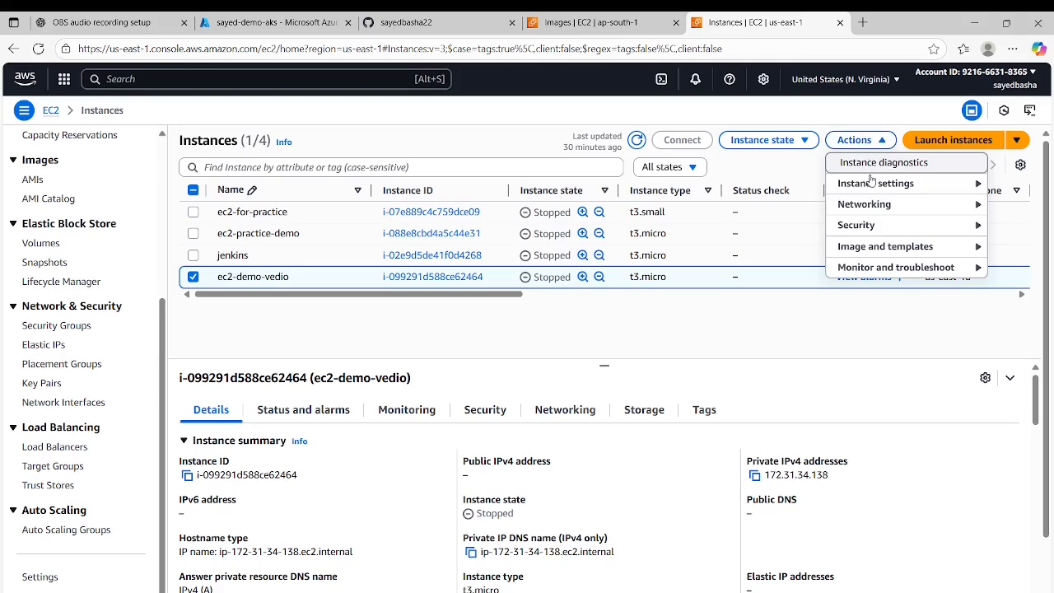
left_click(873, 249)
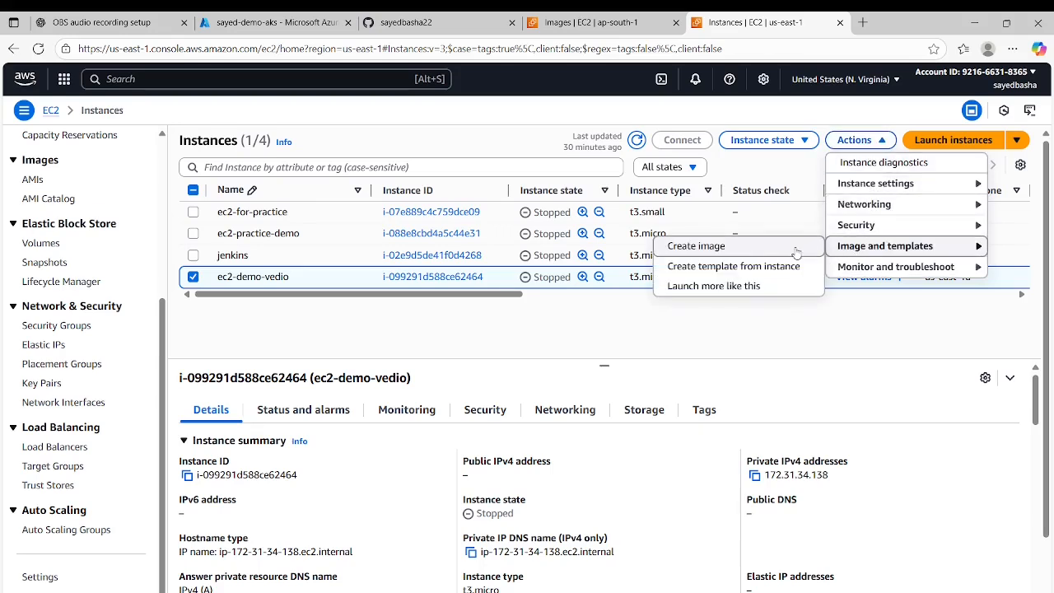
left_click(696, 249)
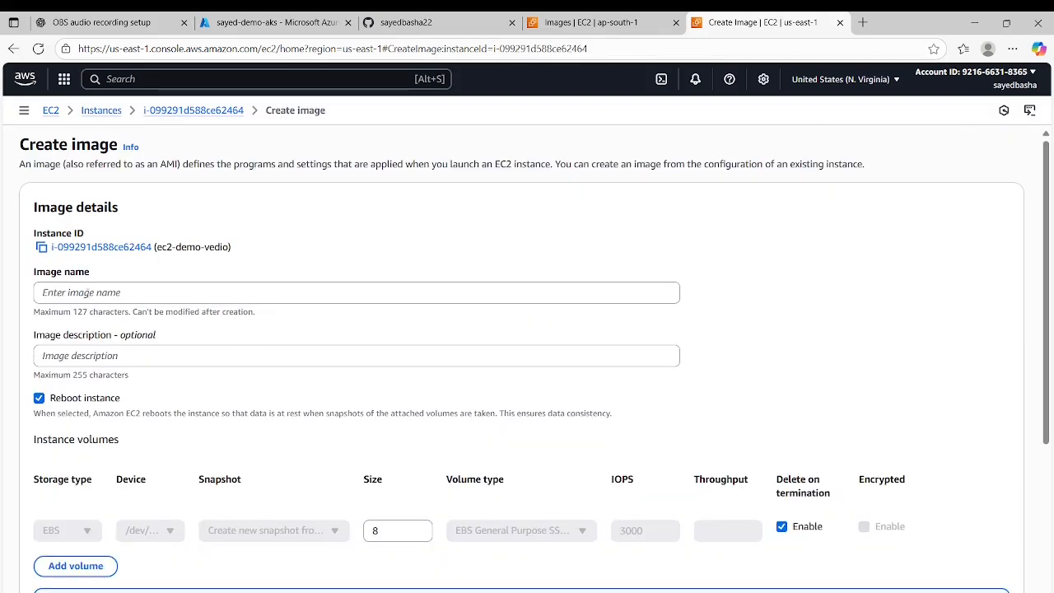
Name the image ec2-migration-mumbai and copy that name into the image description
left_click(87, 293)
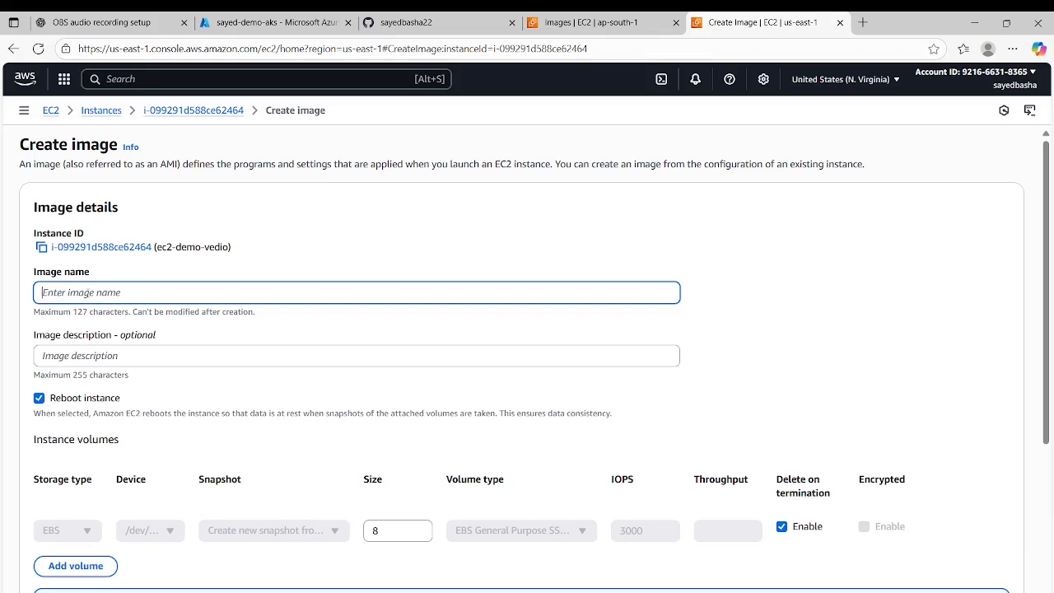
type("ec2-m")
type("igration-mumbai")
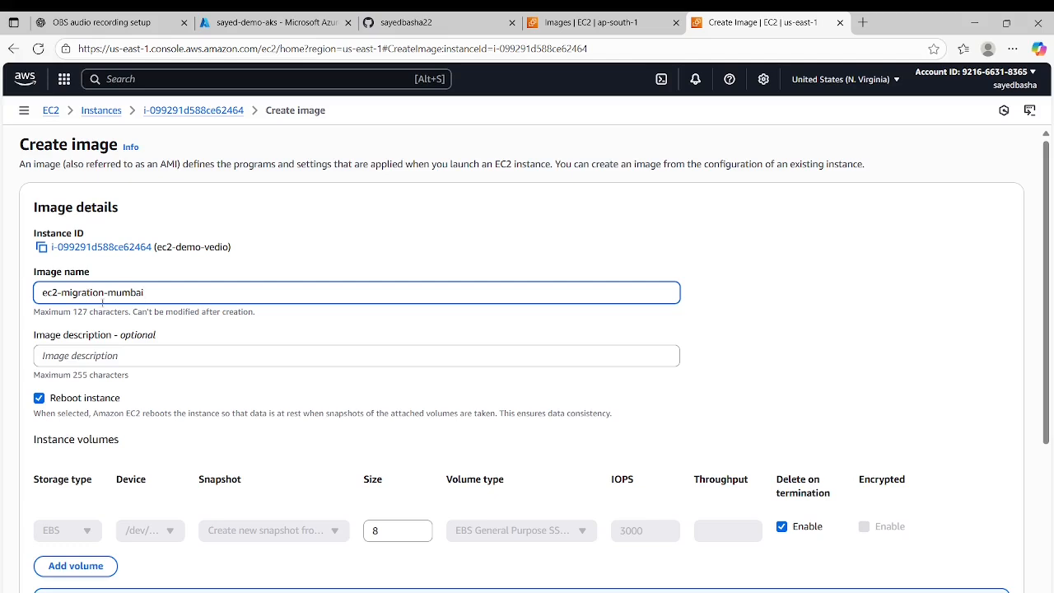
left_click(104, 358)
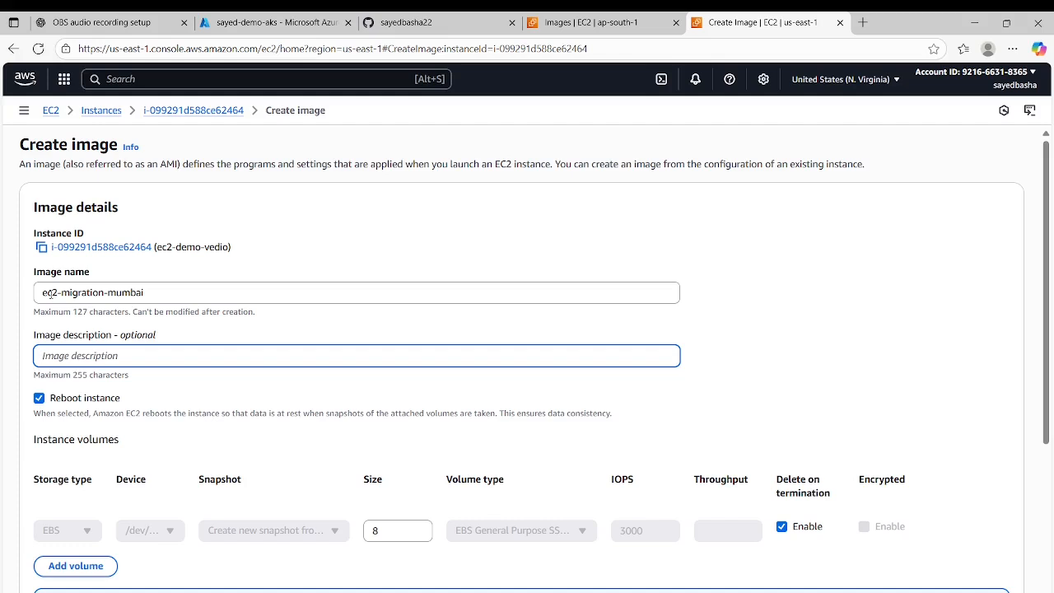
left_click_drag(41, 293, 148, 298)
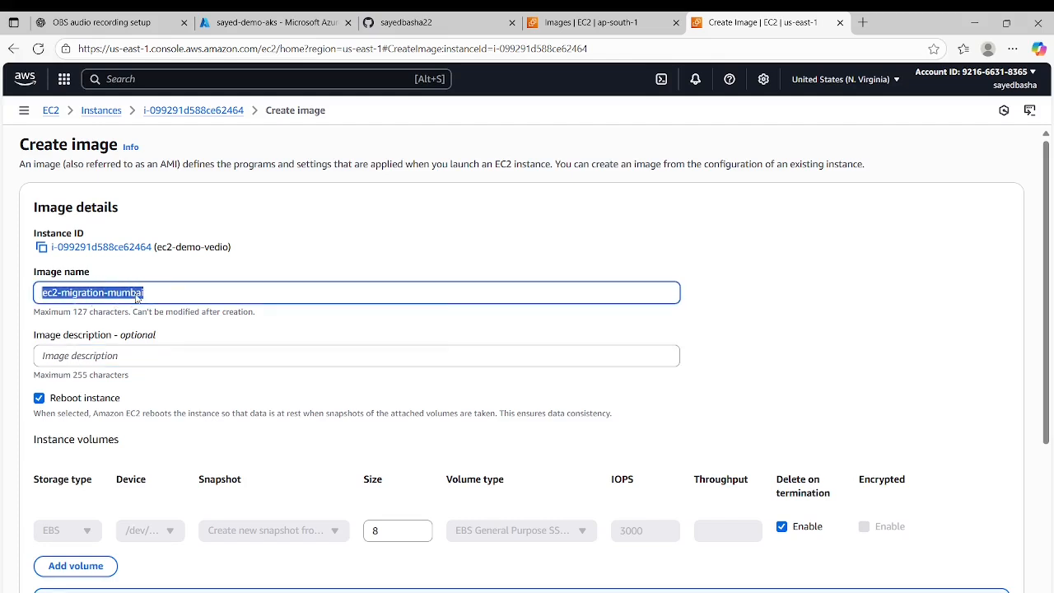
right_click(136, 297)
left_click(173, 377)
left_click(145, 361)
right_click(131, 355)
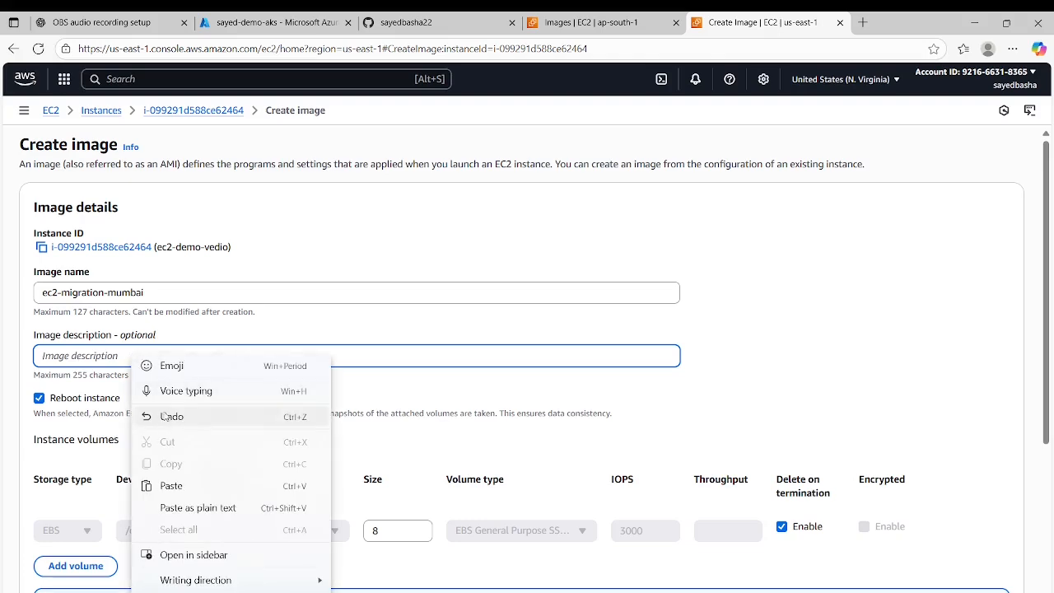
left_click(174, 486)
Create the image from the completed form and dismiss the creation notice
scroll(130, 395, "down", 2)
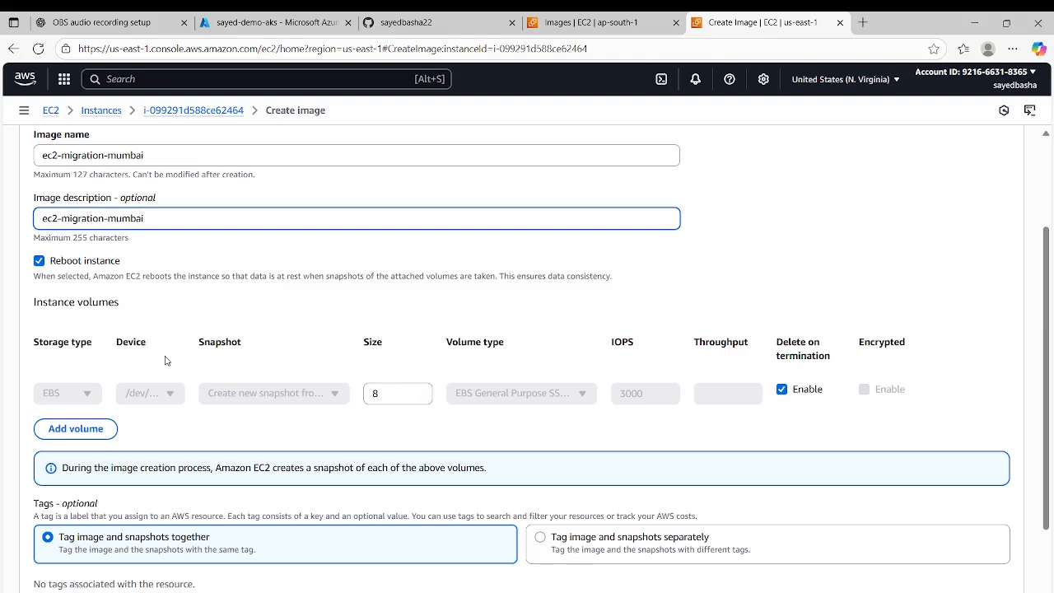
scroll(264, 366, "down", 2)
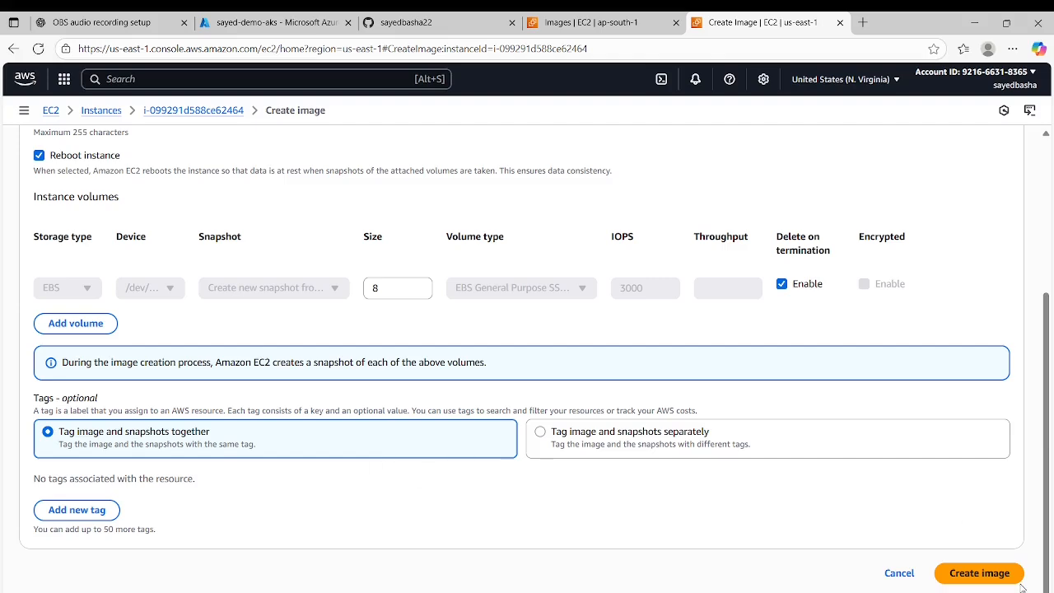
left_click(973, 579)
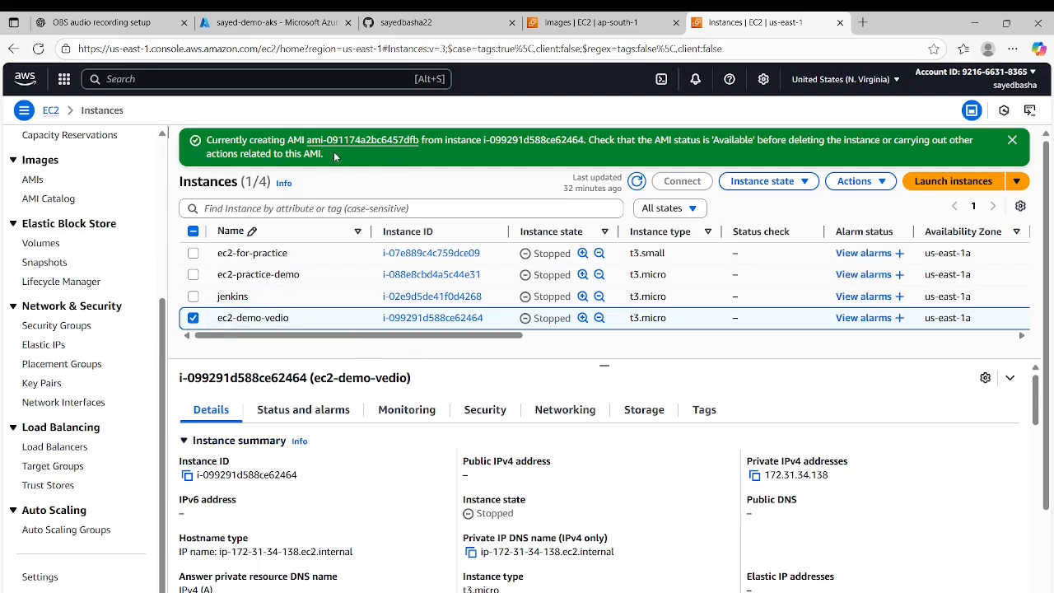
left_click(1012, 142)
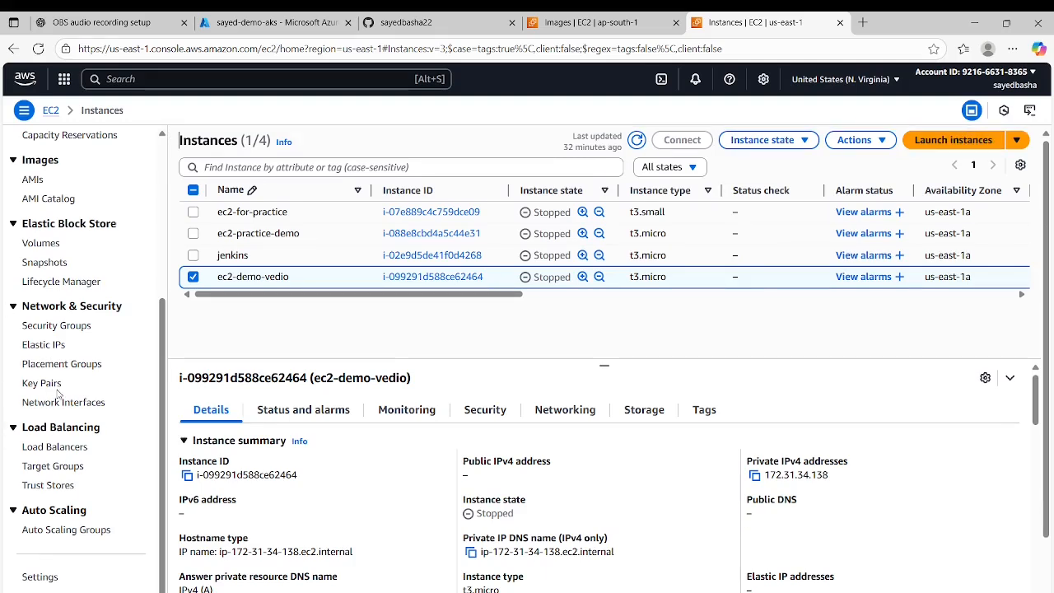
Go to the list of owned AMIs and start copying the ec2-migration-mumbai AMI
scroll(58, 393, "up", 3)
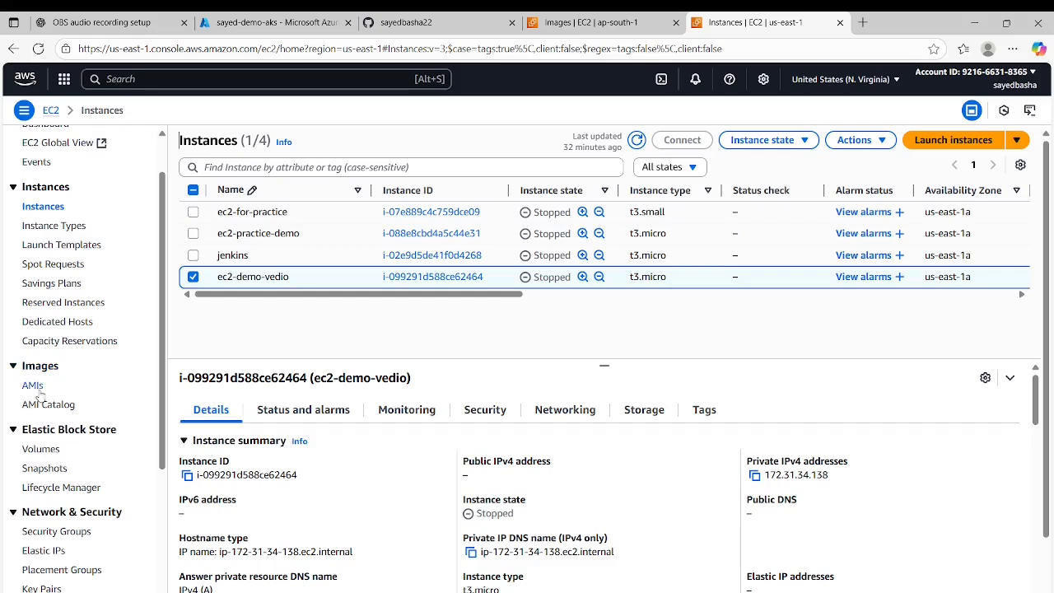
left_click(32, 386)
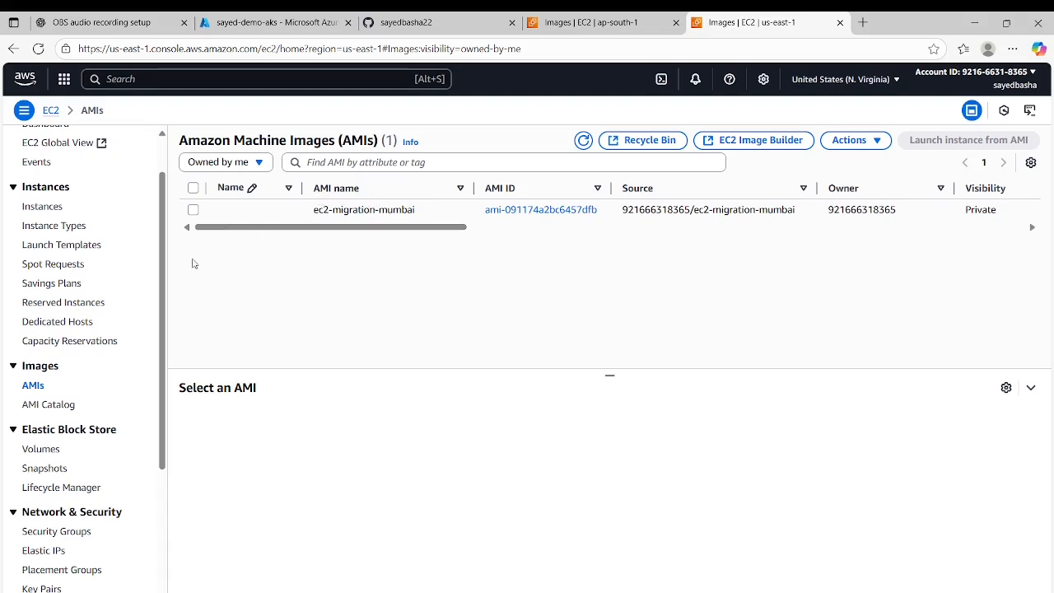
left_click(192, 188)
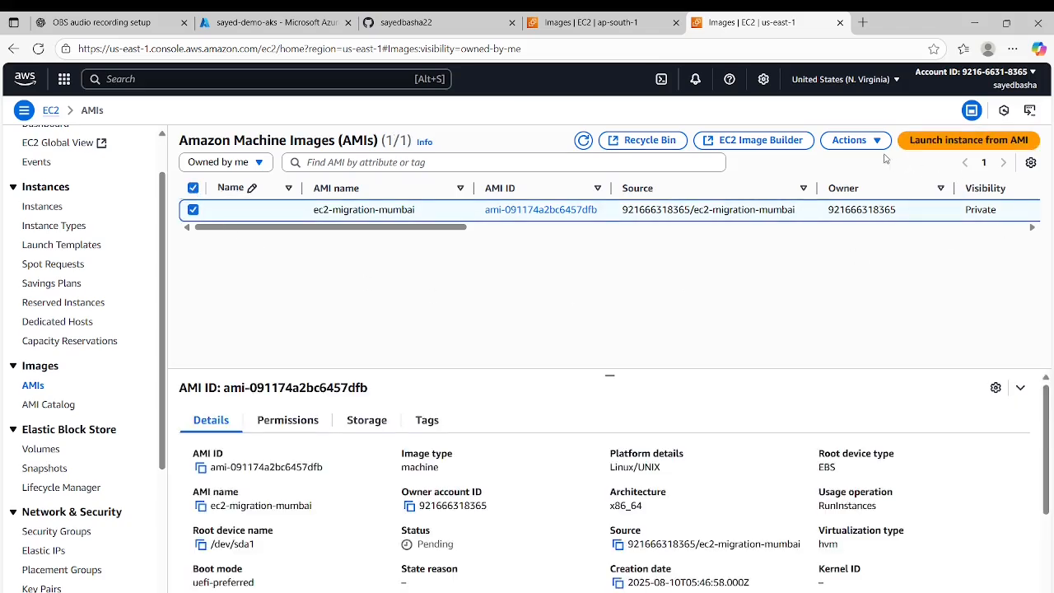
left_click(838, 145)
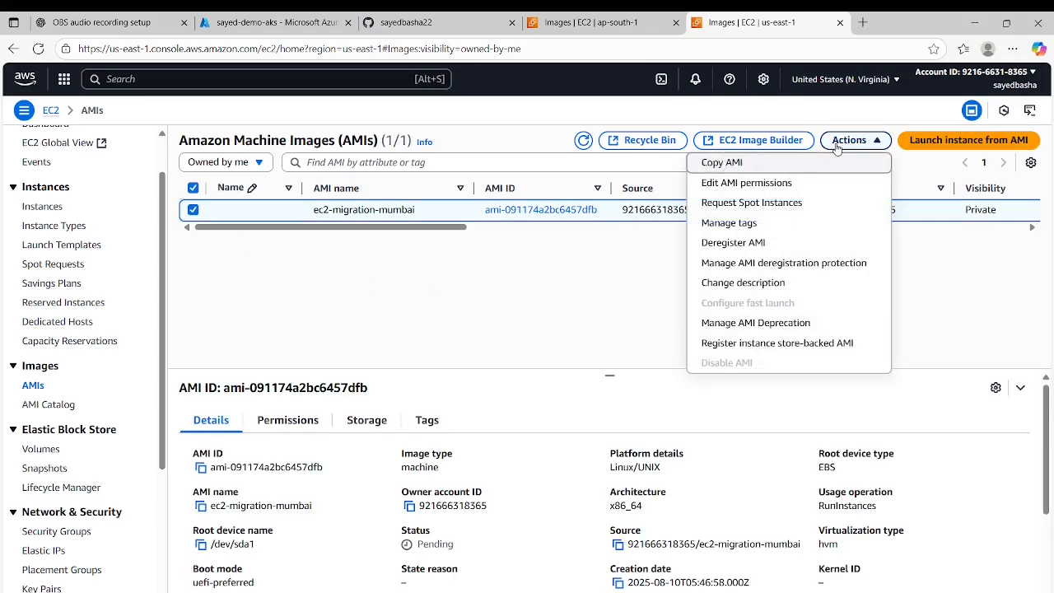
left_click(748, 164)
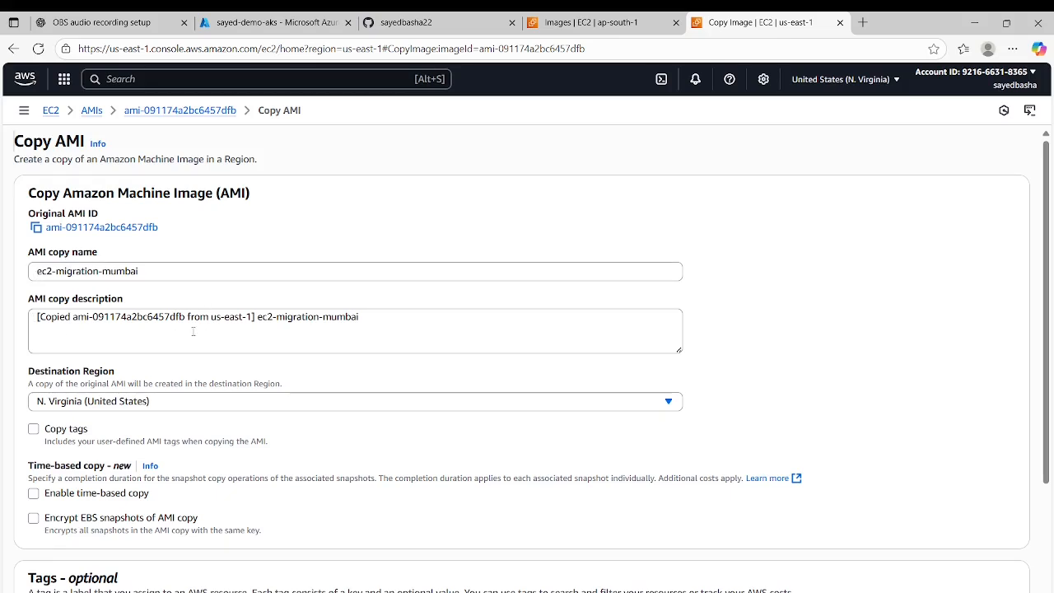
Set the AMI copy's destination Region to Asia Pacific (Mumbai)
left_click_drag(257, 317, 358, 325)
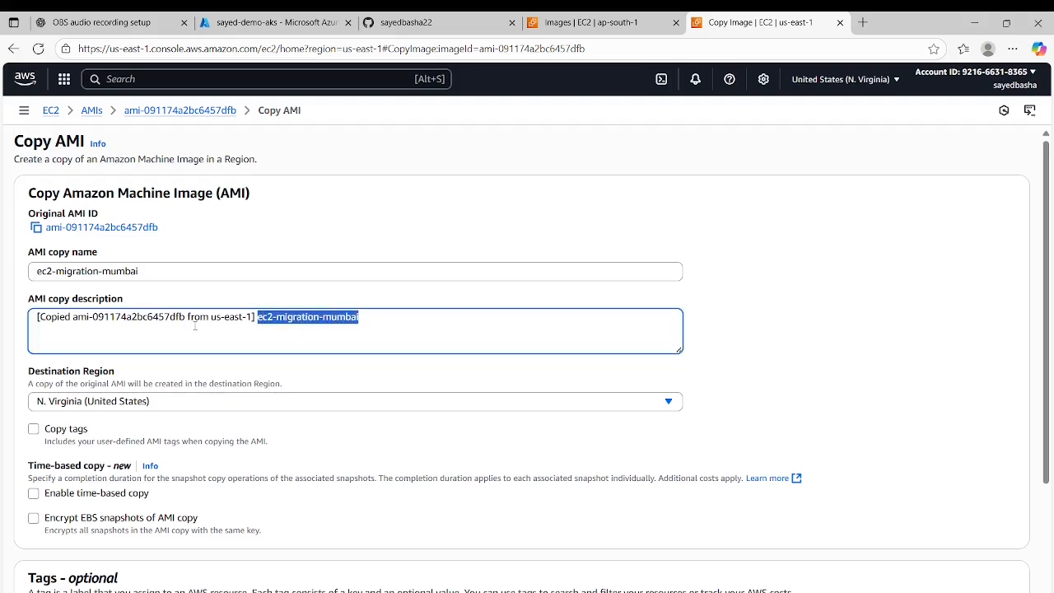
left_click(189, 318)
scroll(193, 354, "down", 2)
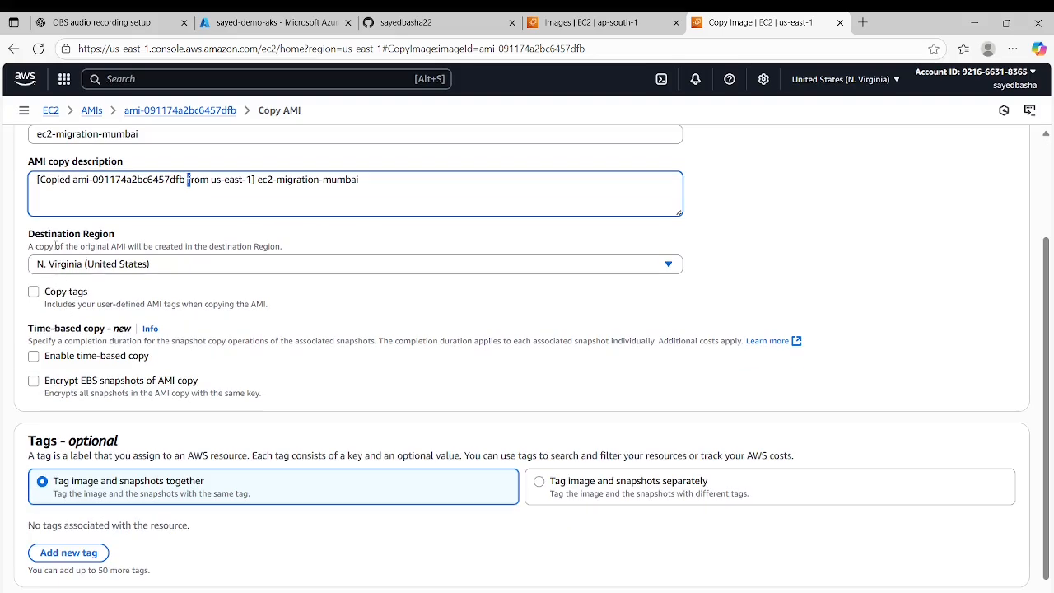
left_click(168, 269)
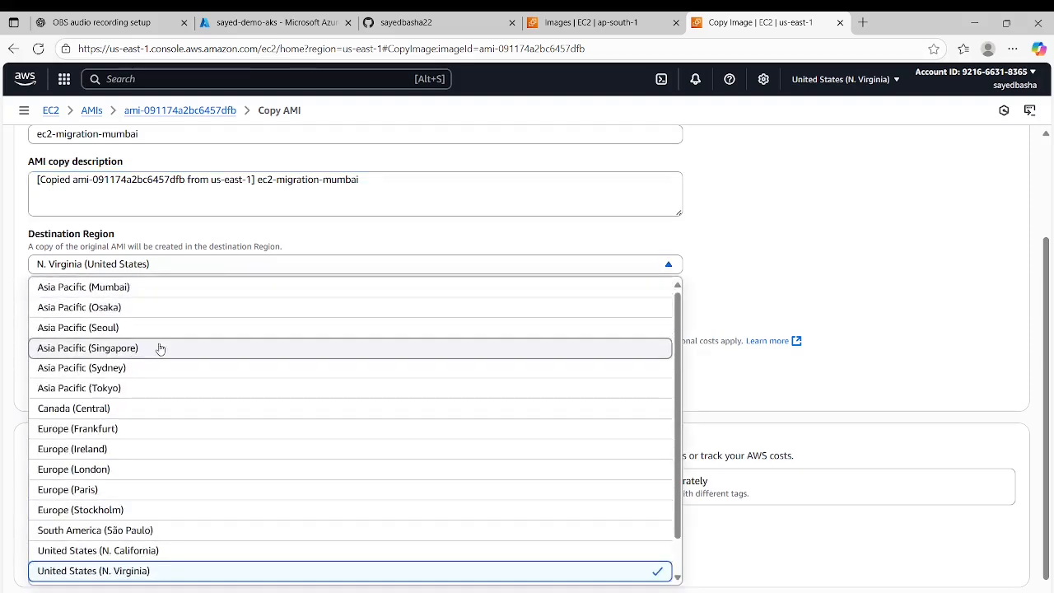
left_click(132, 288)
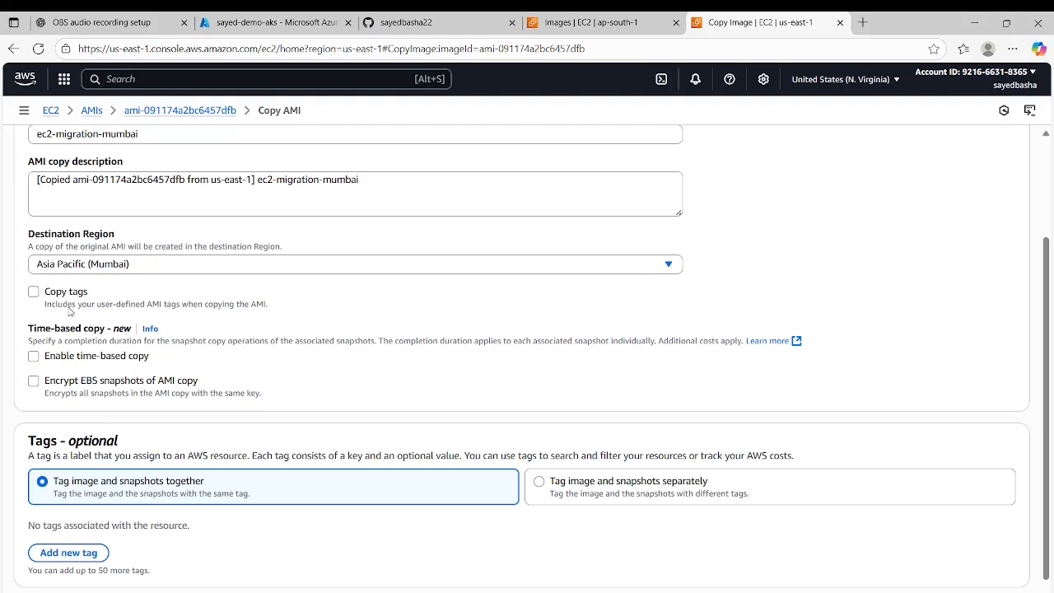
Review the time-based copy section and submit the AMI copy
scroll(70, 311, "down", 1)
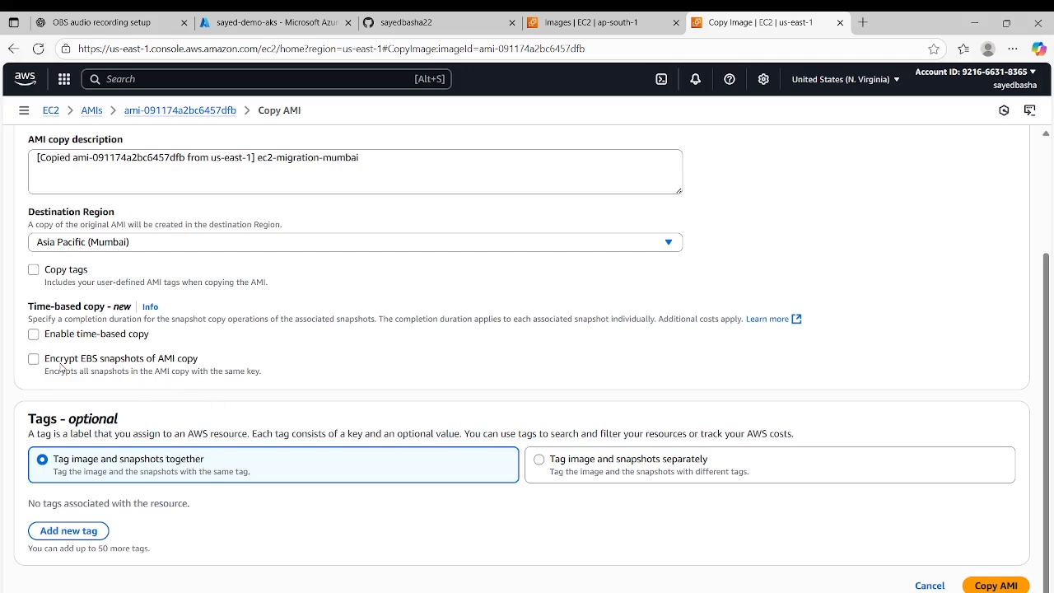
left_click_drag(30, 308, 121, 311)
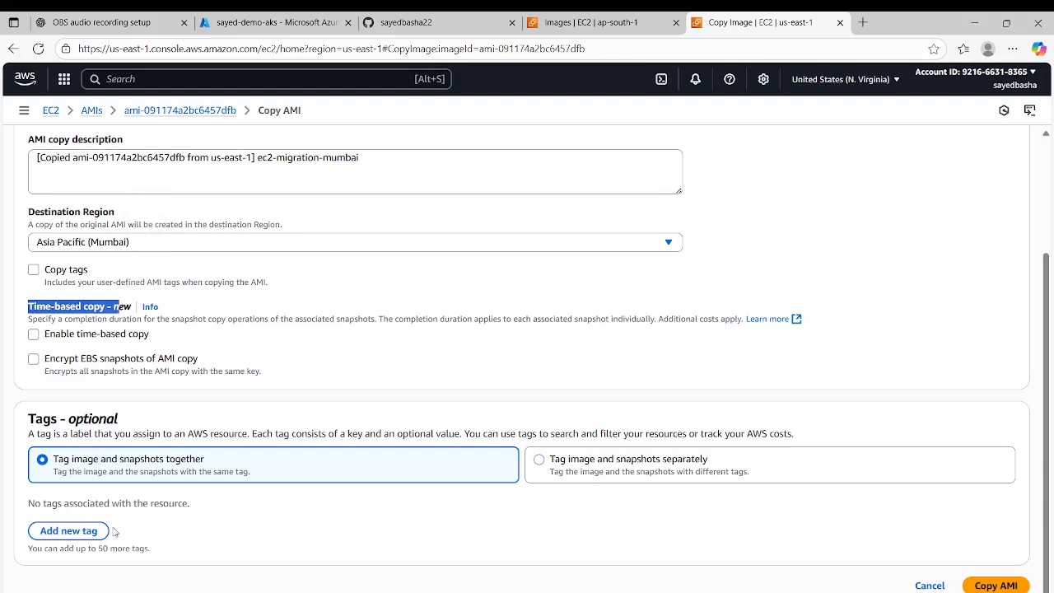
mouse_move(74, 591)
left_click(359, 380)
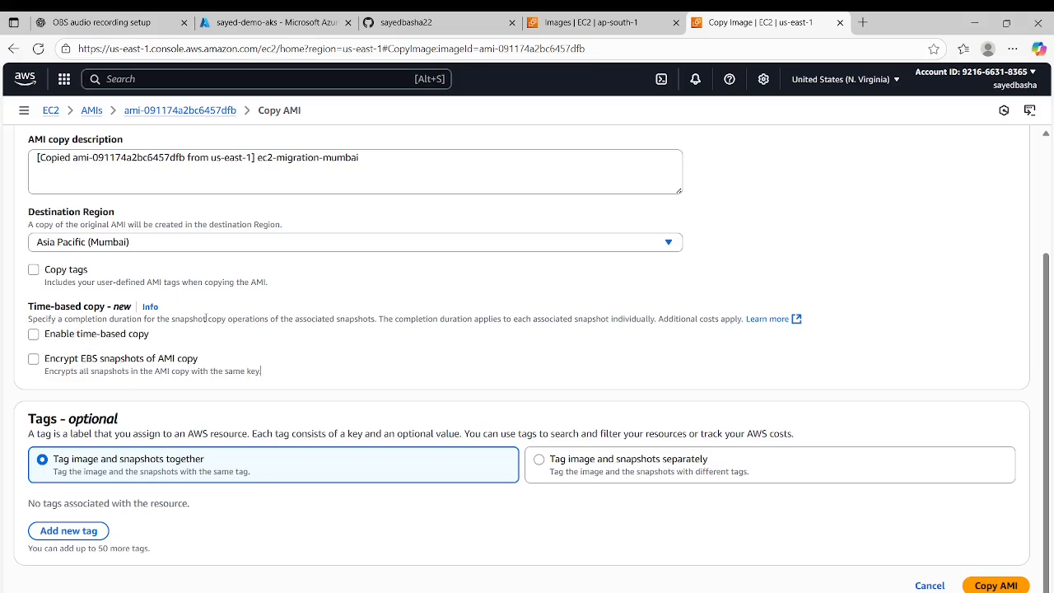
left_click_drag(27, 307, 130, 309)
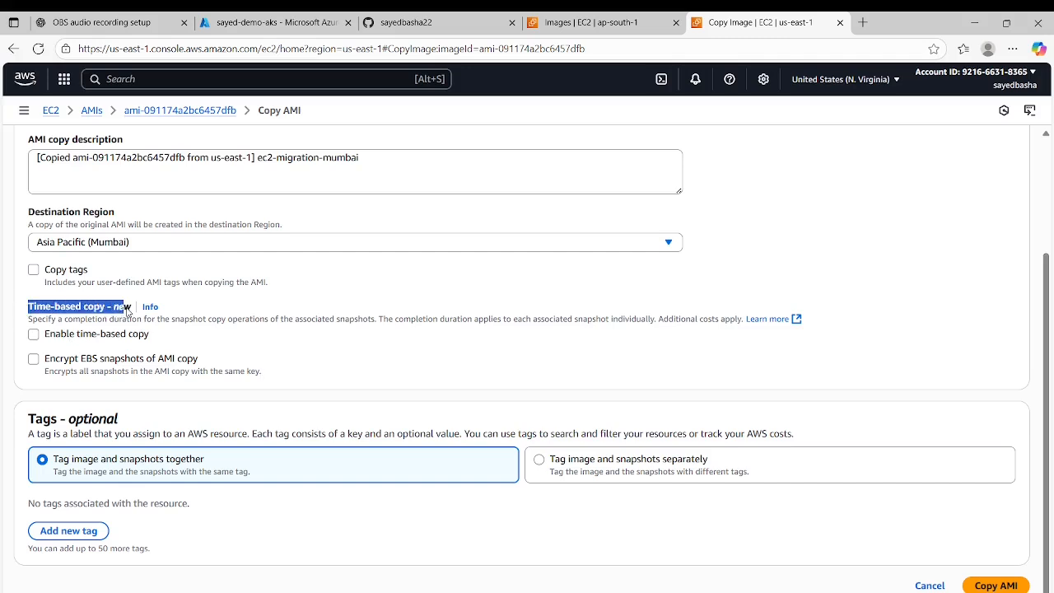
left_click(234, 346)
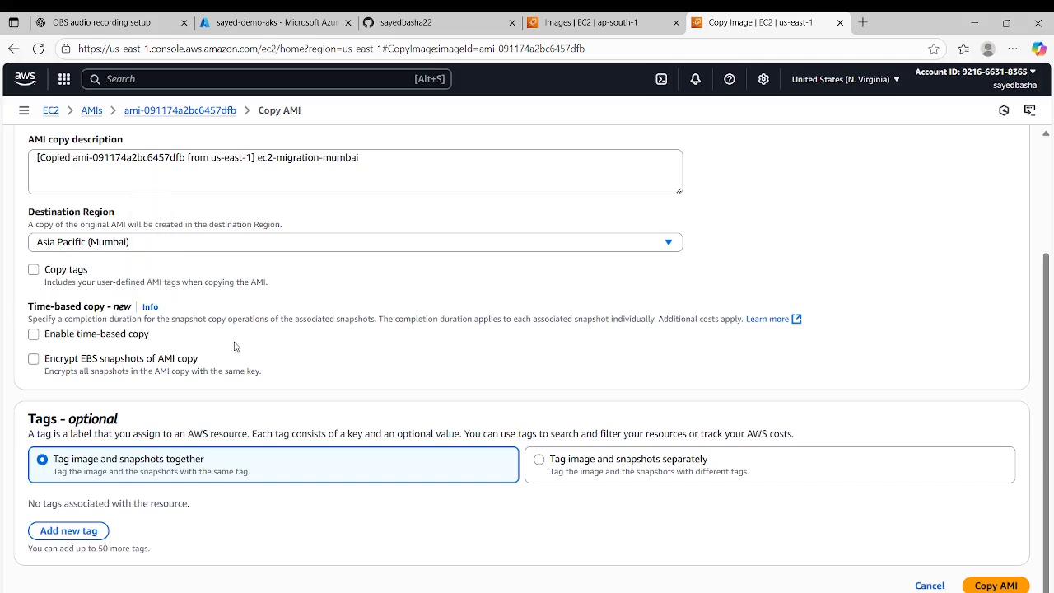
left_click(990, 587)
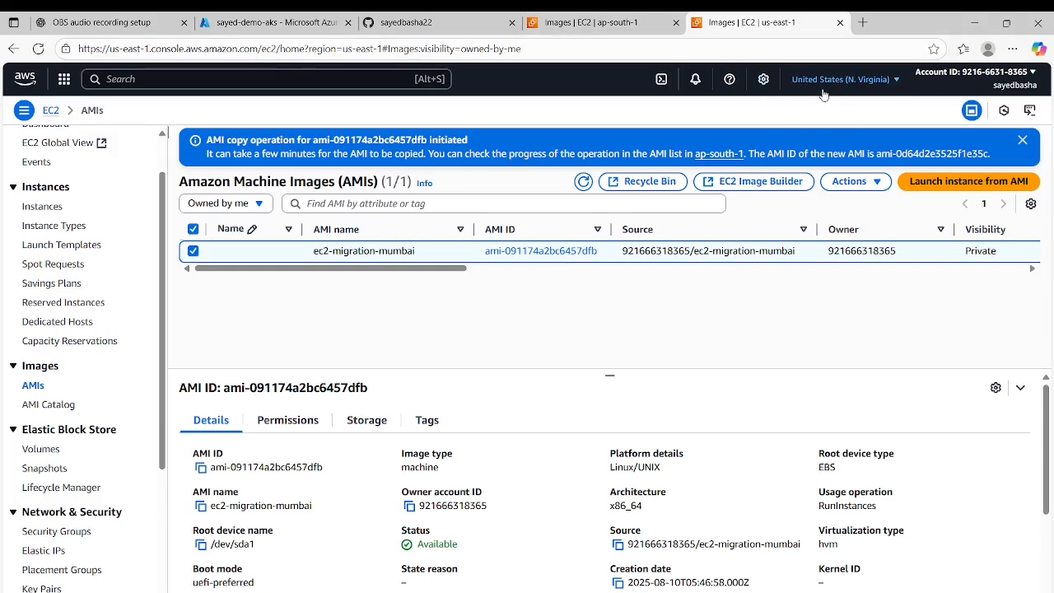
Switch the console to the Mumbai (ap-south-1) Region and start launching an instance from the copied ec2-migration-mumbai AMI
left_click(856, 79)
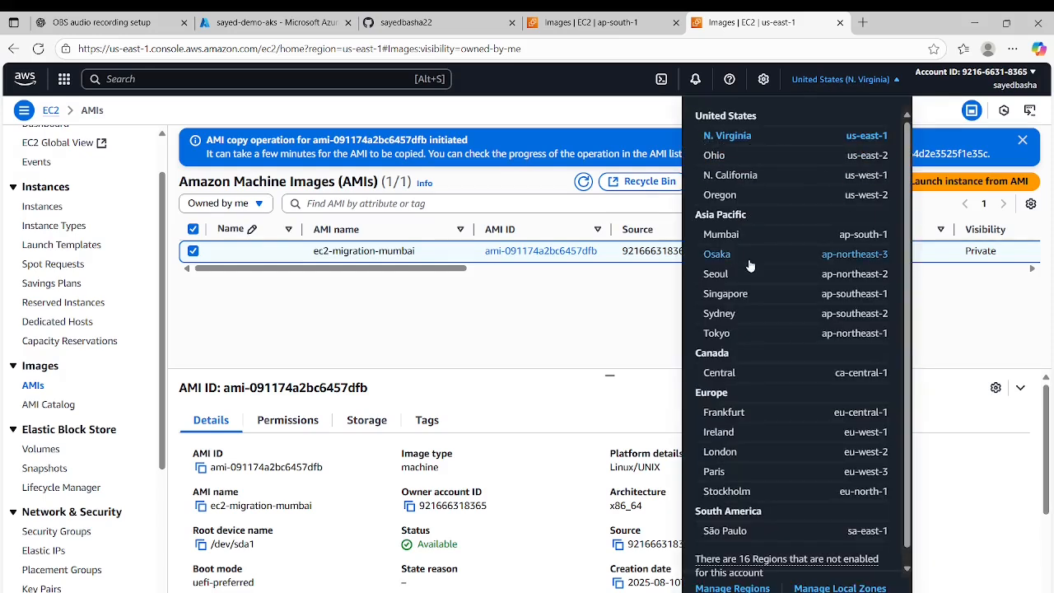
left_click(721, 235)
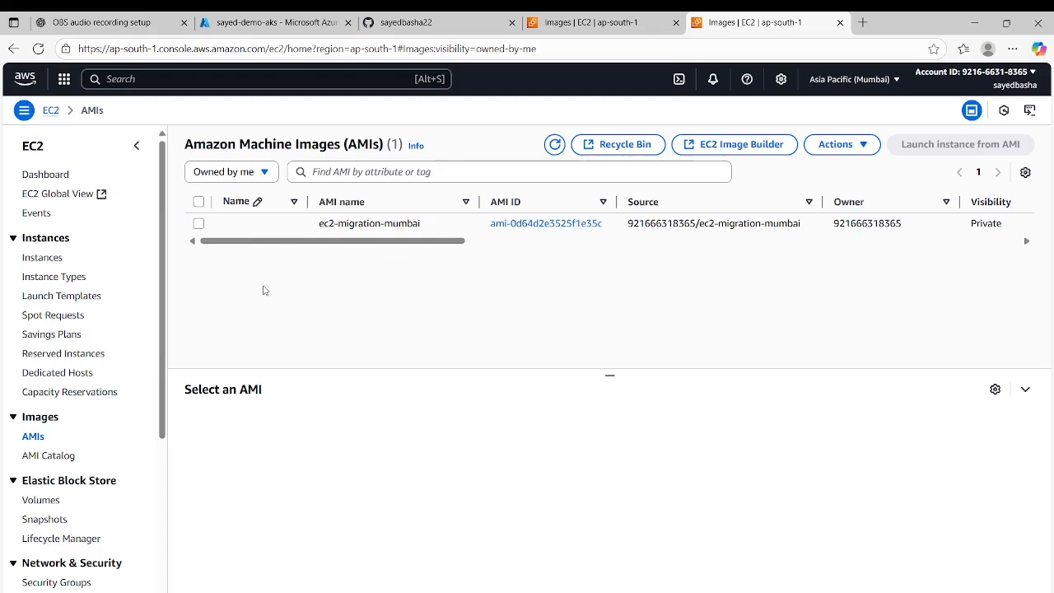
left_click(198, 202)
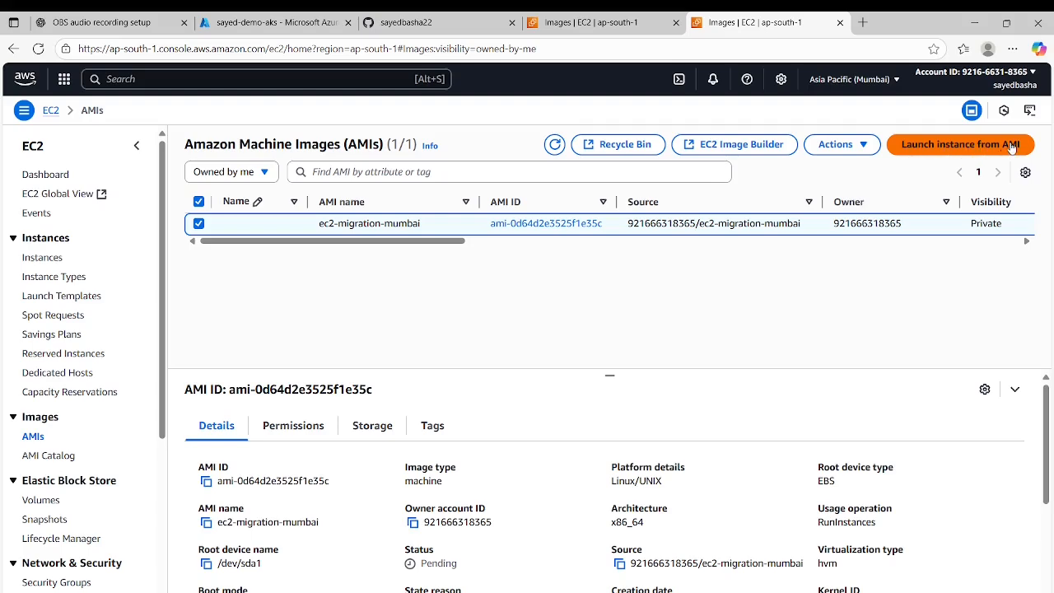
left_click(925, 153)
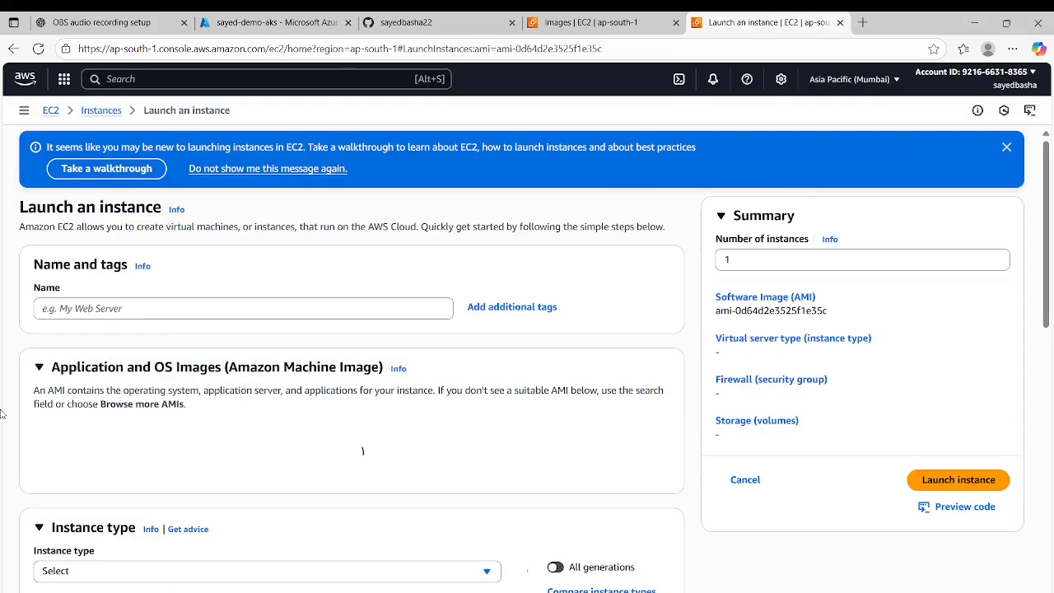
Name the new instance migration-ec2
left_click(121, 313)
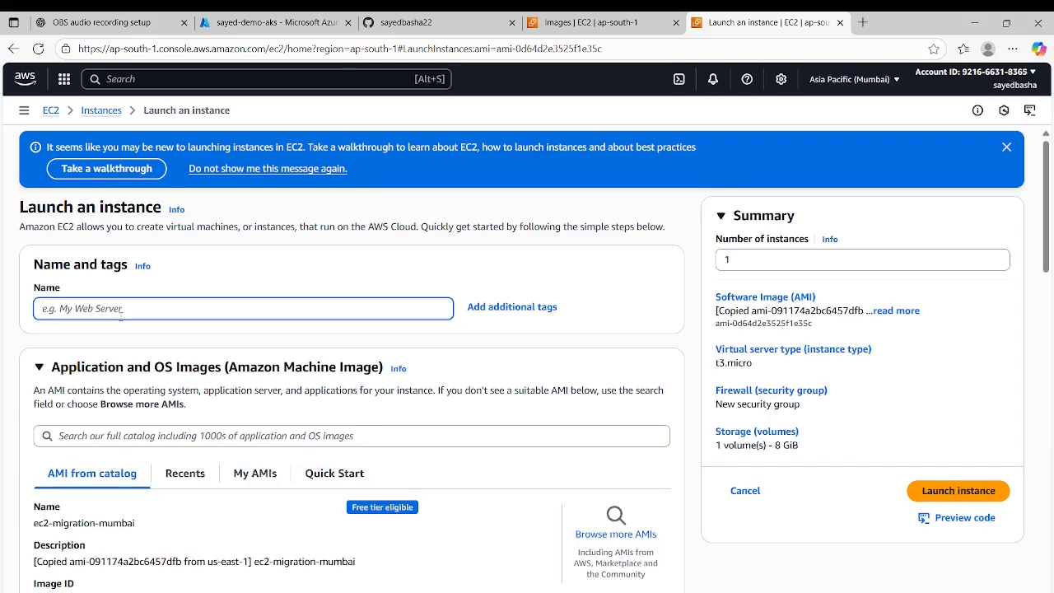
type("e")
key("BackSpace")
type("migration-ec2")
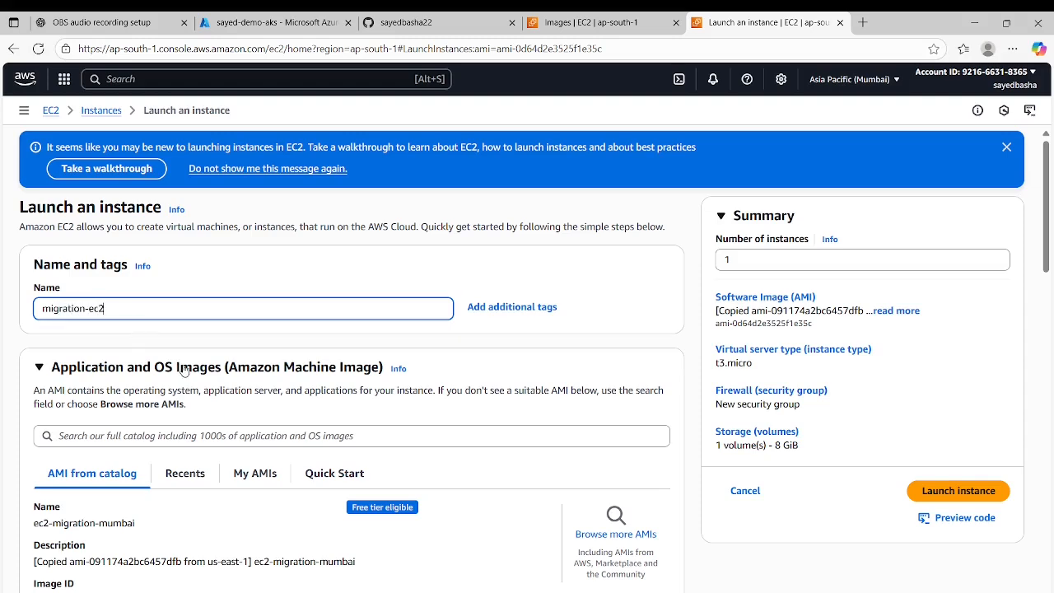
scroll(184, 373, "down", 3)
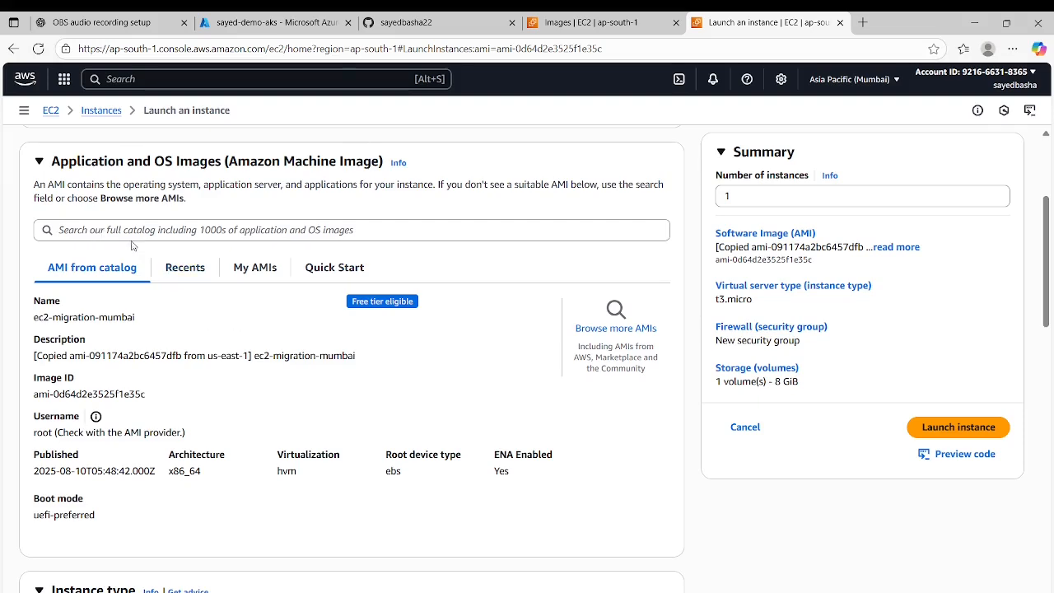
Review the copied AMI's details, the instance type and the key pair section of the launch configuration
scroll(229, 297, "down", 5)
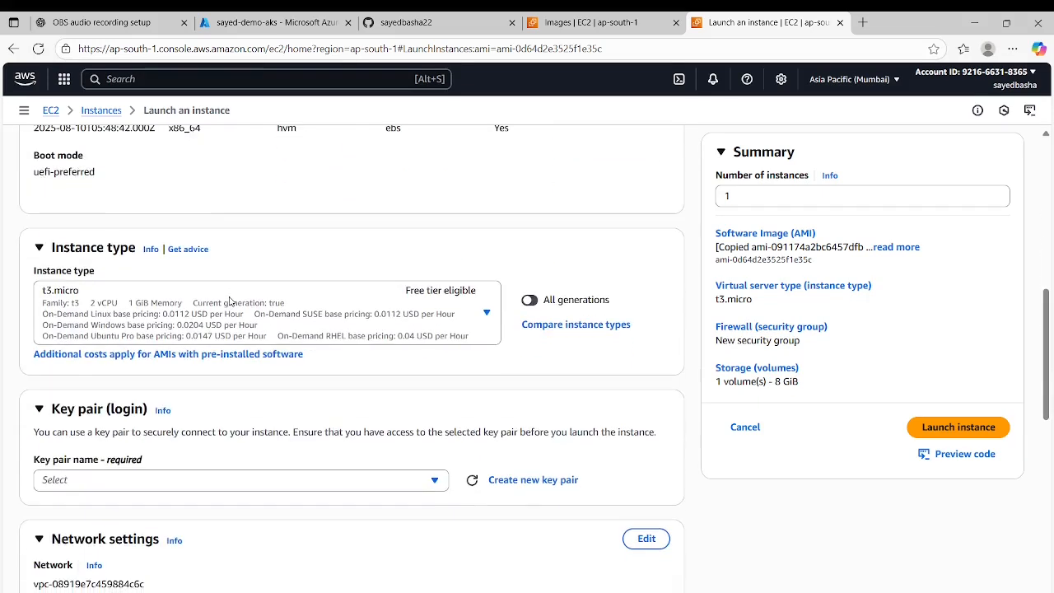
scroll(229, 301, "up", 4)
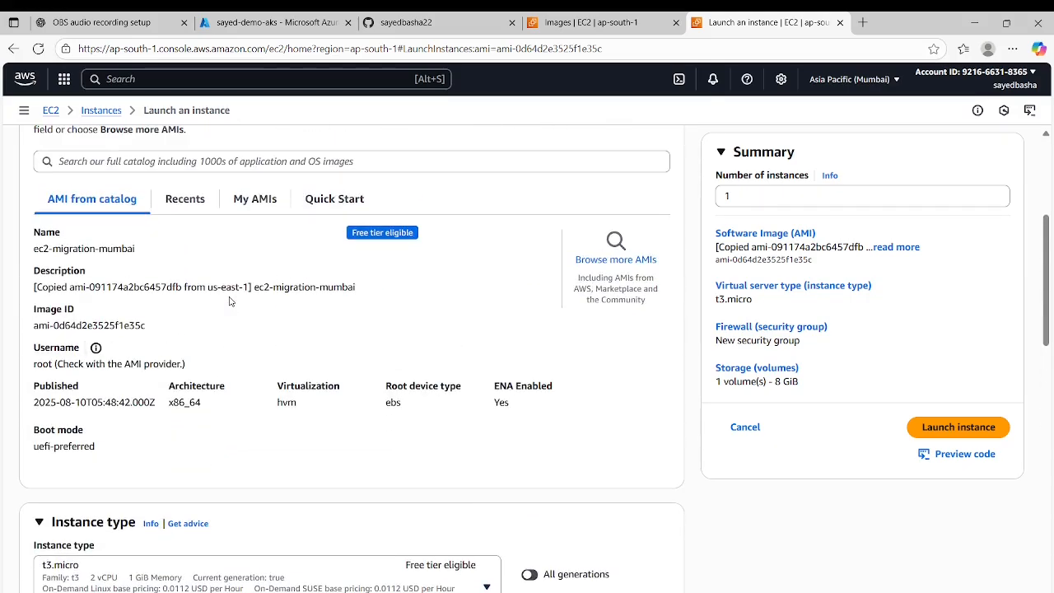
scroll(229, 301, "down", 3)
scroll(197, 228, "up", 2)
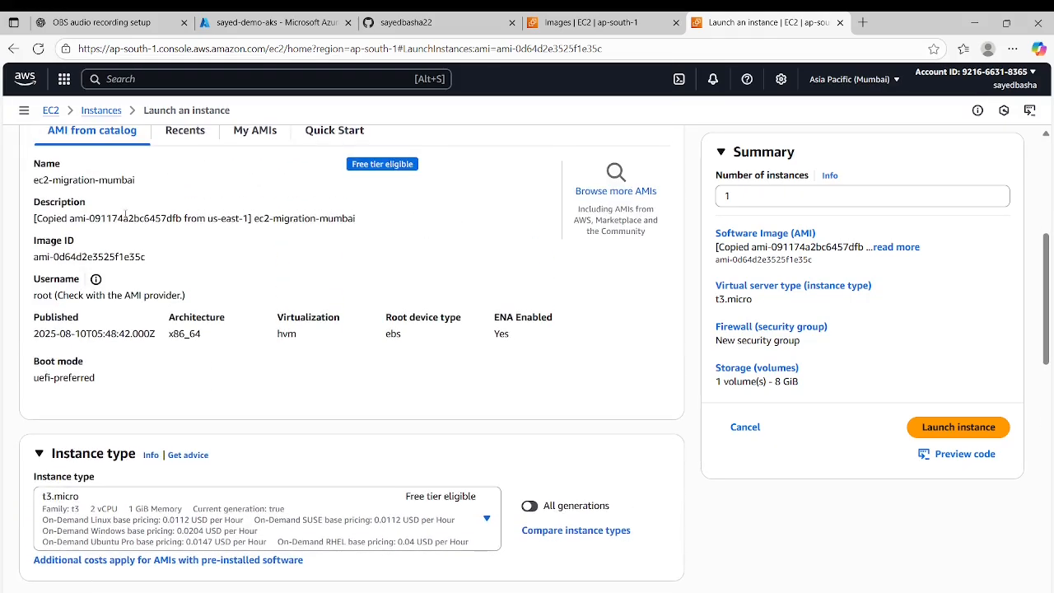
scroll(156, 247, "down", 3)
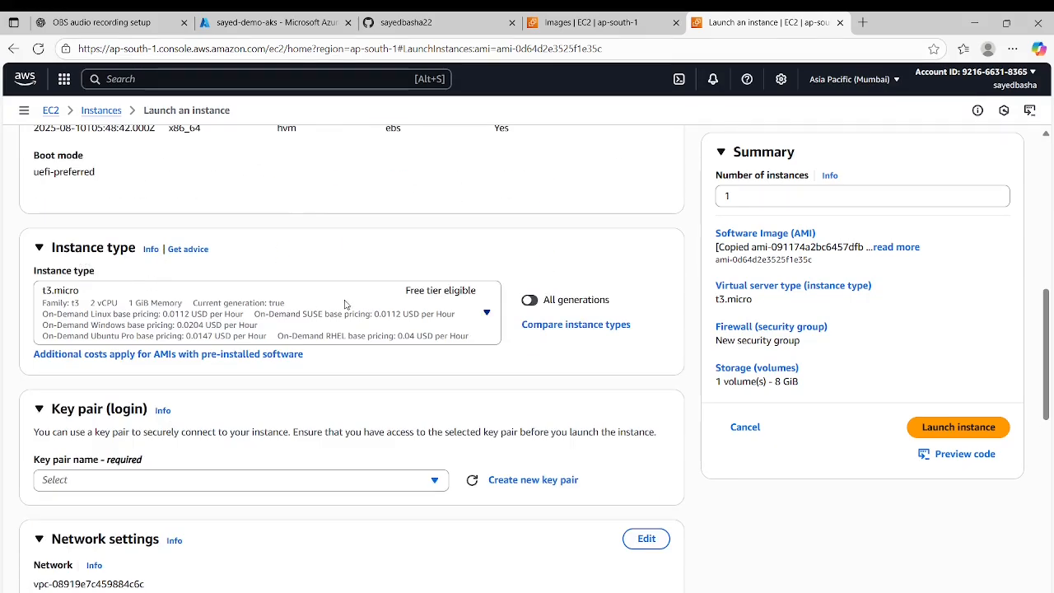
scroll(269, 306, "down", 3)
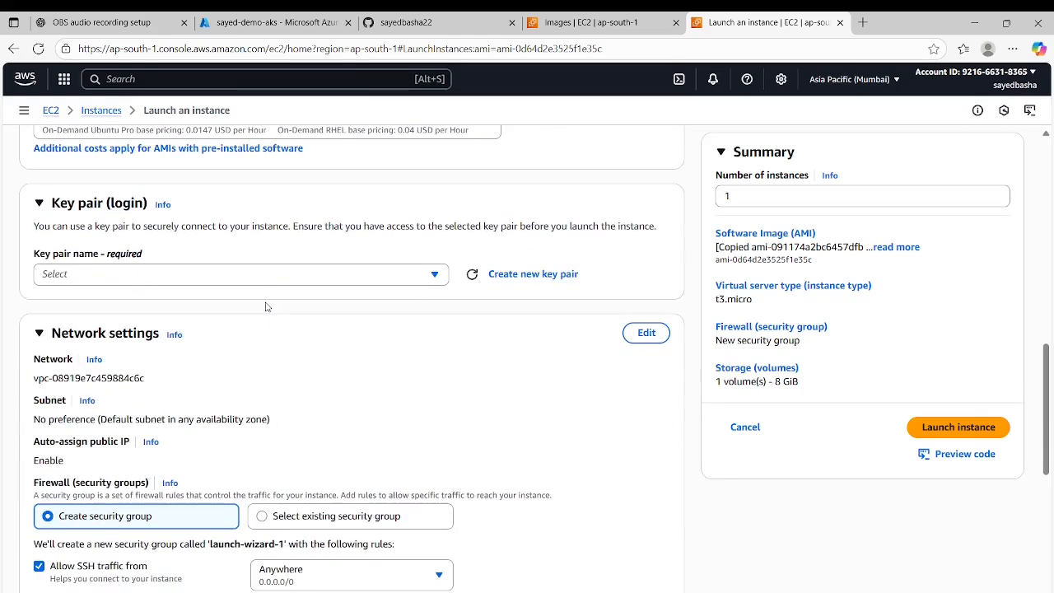
left_click(169, 274)
left_click(175, 265)
left_click(513, 279)
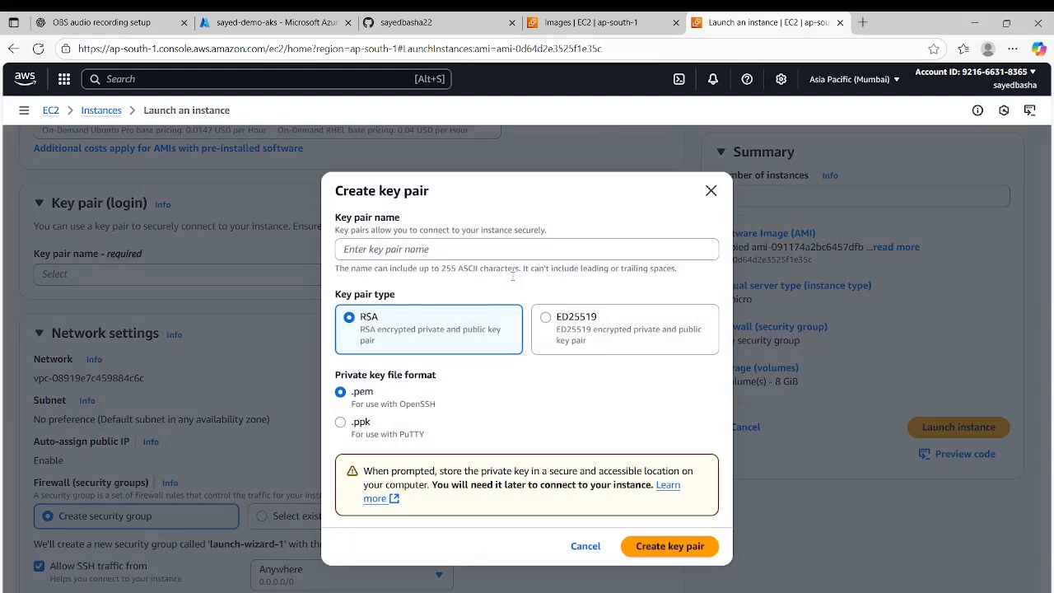
left_click(386, 254)
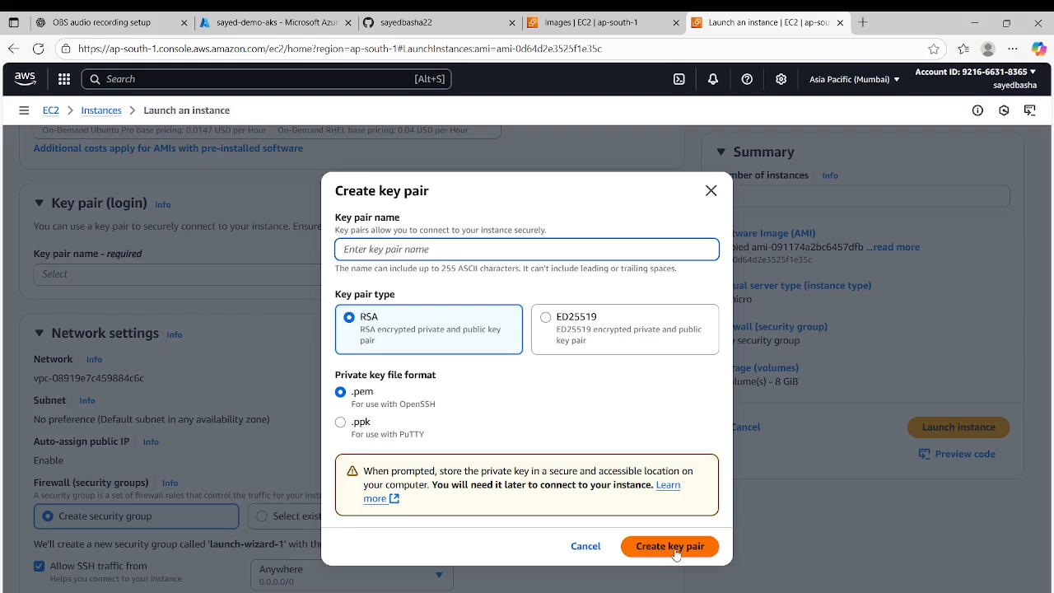
left_click(710, 191)
Examine the network settings, security group rules and storage configuration for the new instance
scroll(187, 369, "down", 3)
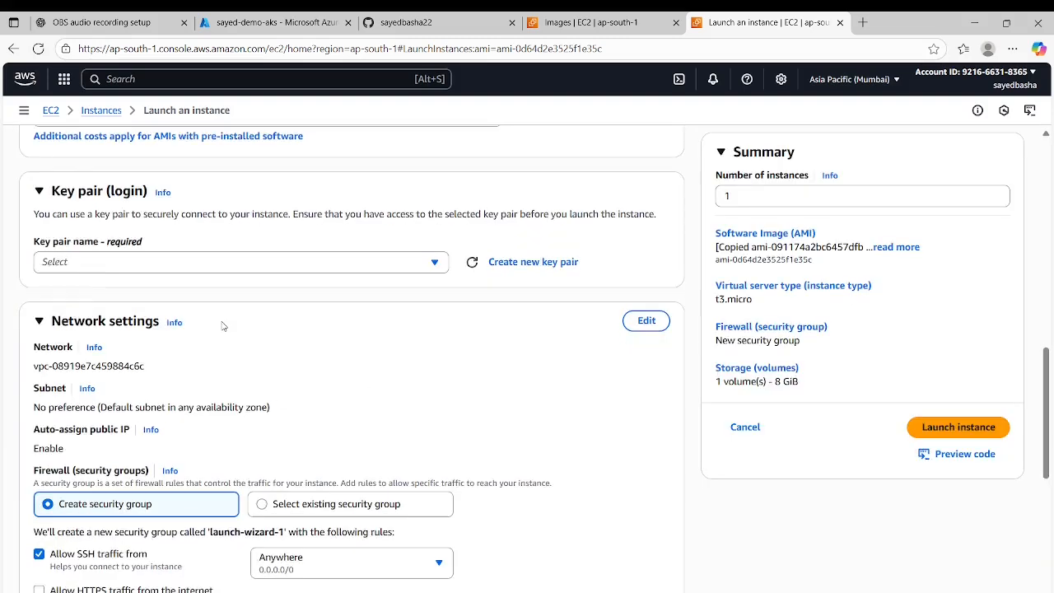
scroll(222, 325, "up", 2)
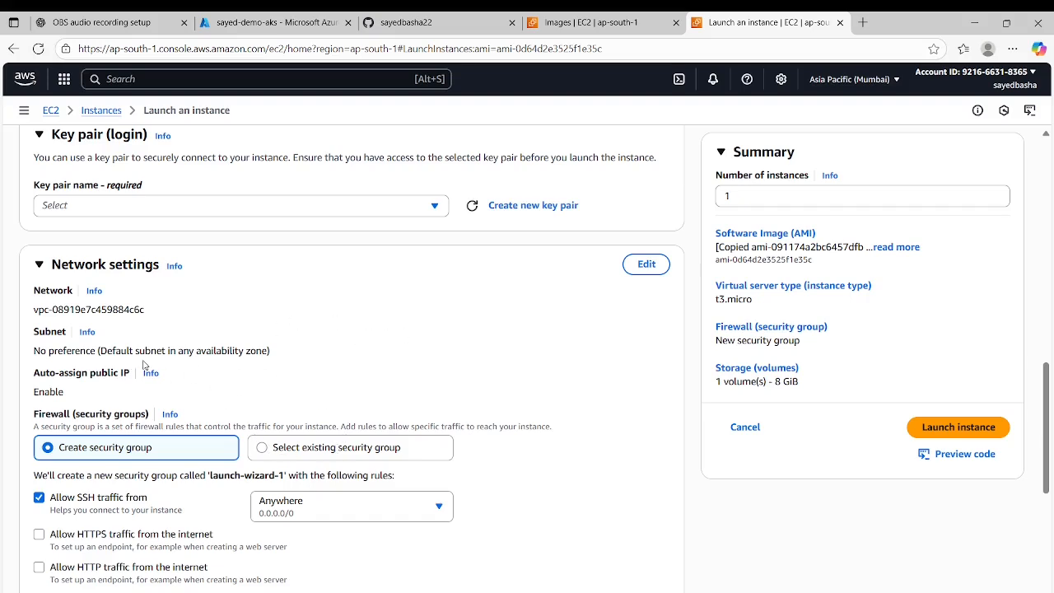
scroll(185, 387, "down", 2)
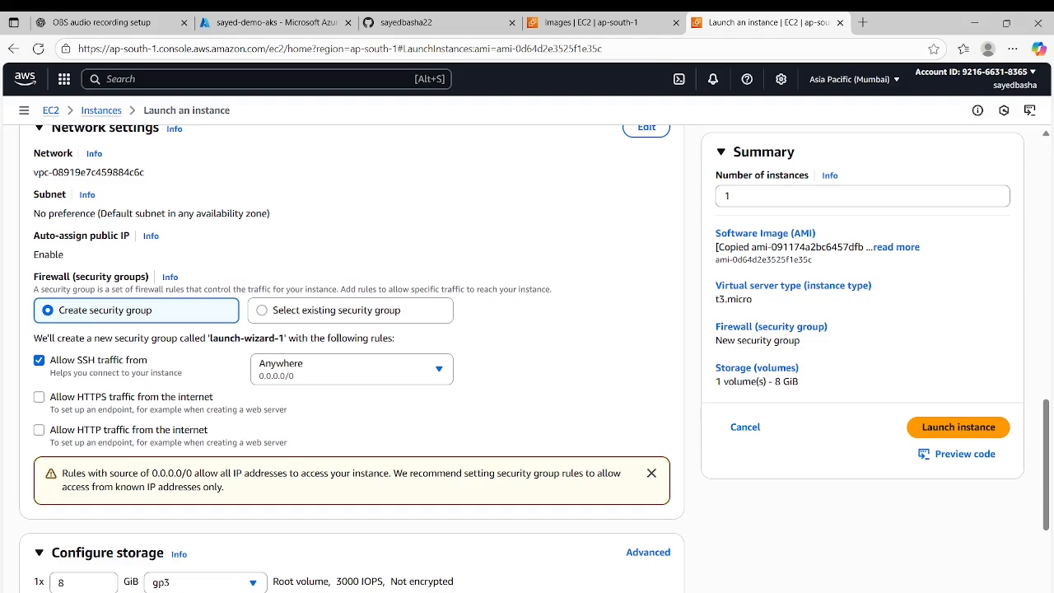
scroll(309, 319, "down", 3)
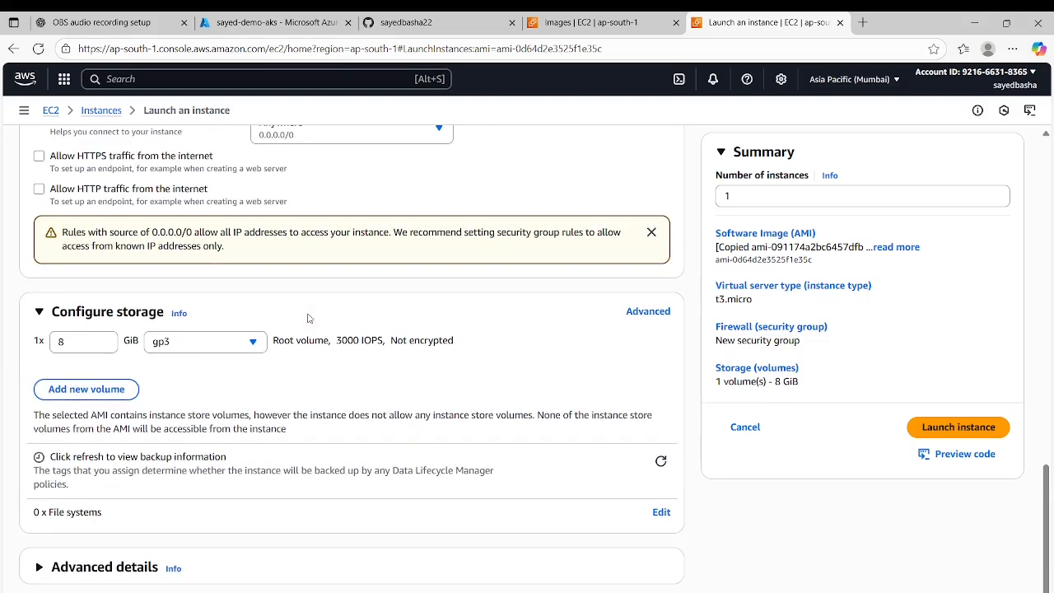
scroll(308, 318, "up", 2)
scroll(308, 318, "up", 2)
scroll(308, 318, "down", 3)
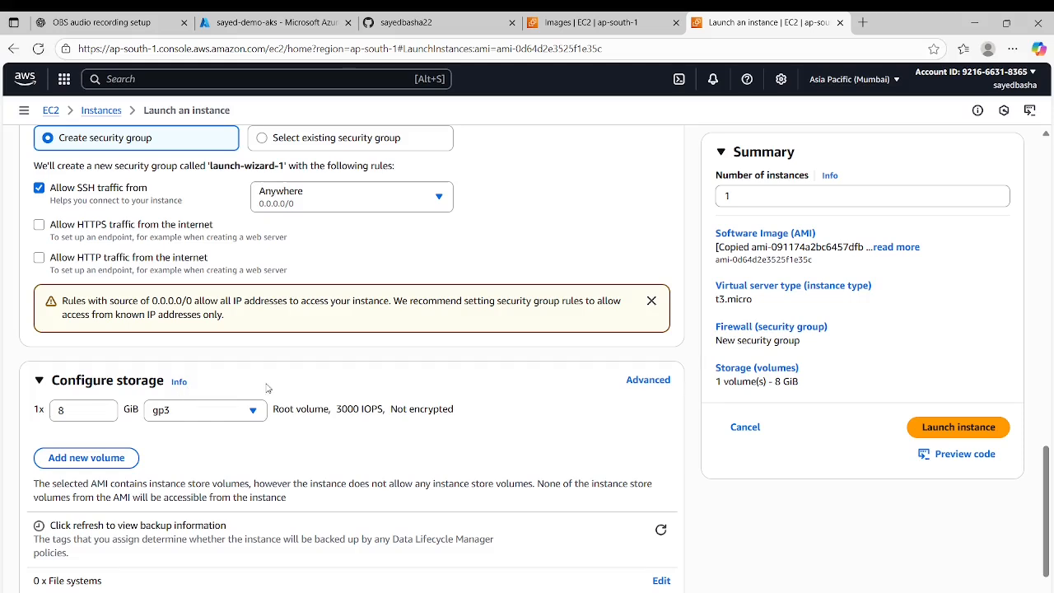
scroll(266, 389, "down", 1)
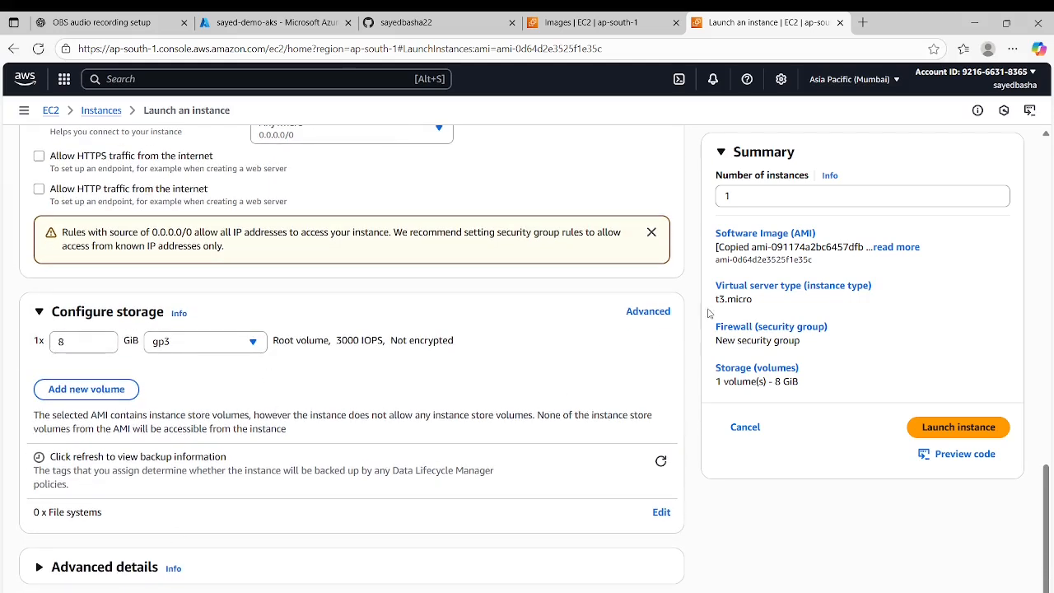
Try to launch the instance with the existing key pair myrdskey
left_click(937, 432)
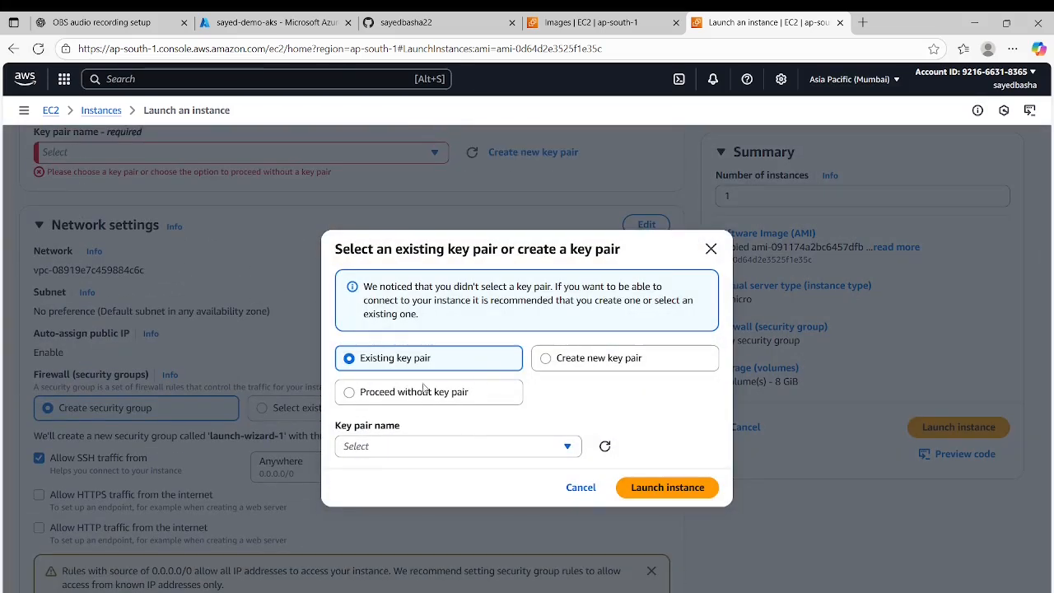
left_click(414, 445)
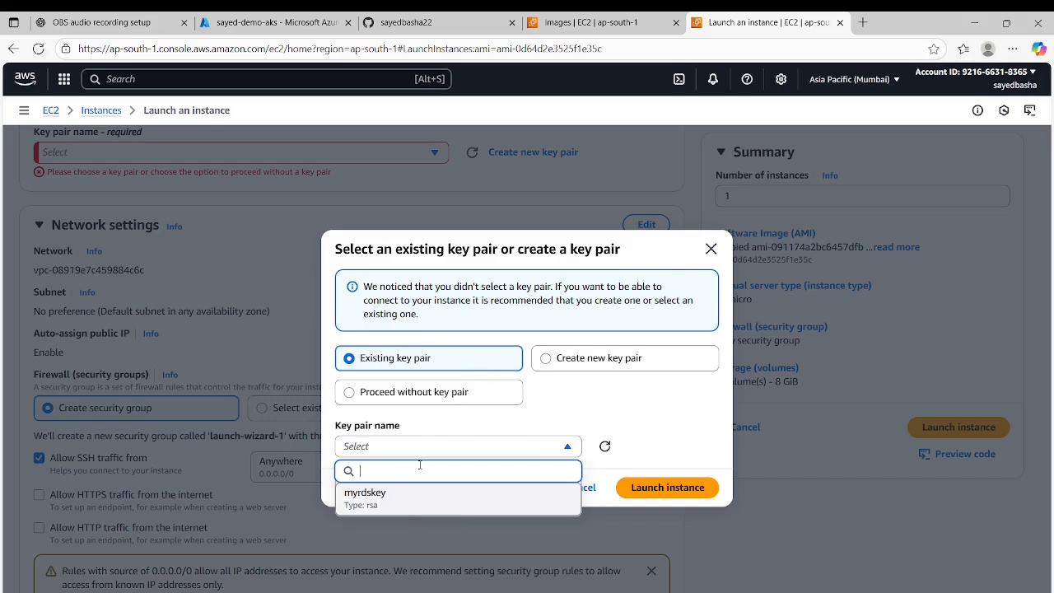
left_click(375, 499)
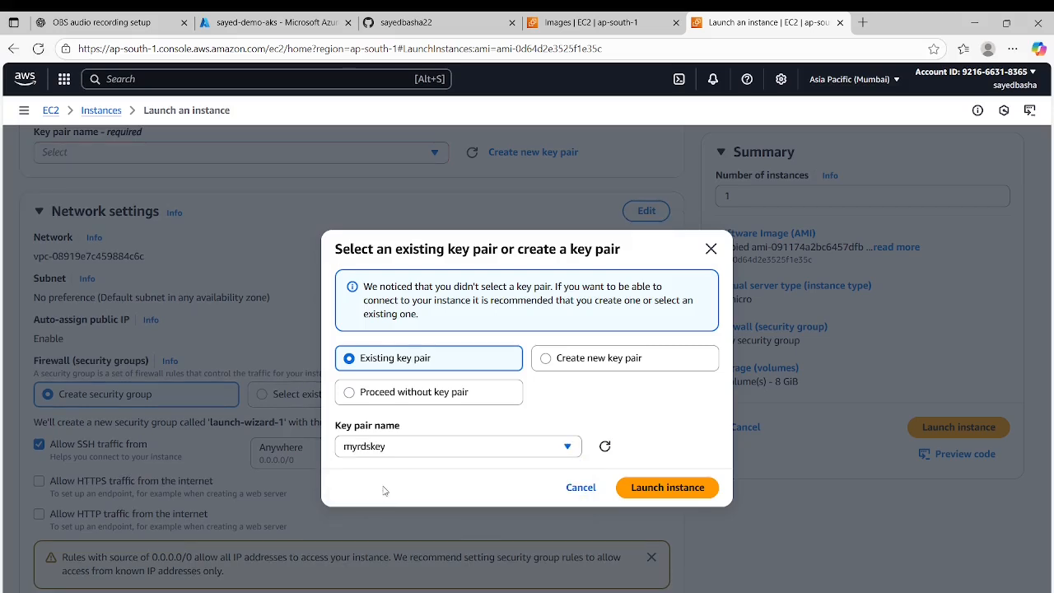
left_click(647, 489)
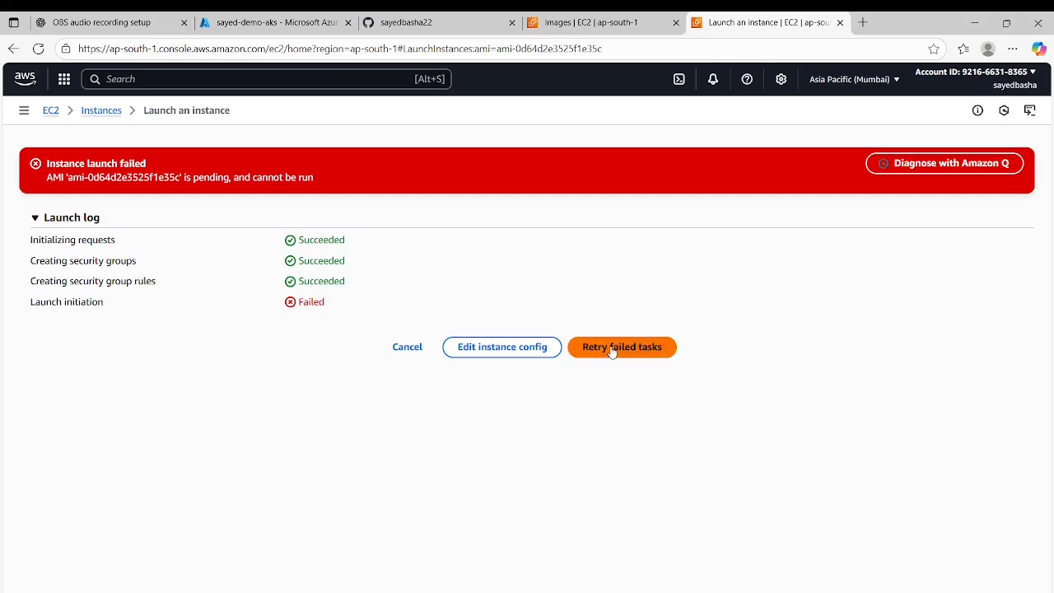
Return to editing the instance configuration and review its name and AMI sections
left_click(500, 353)
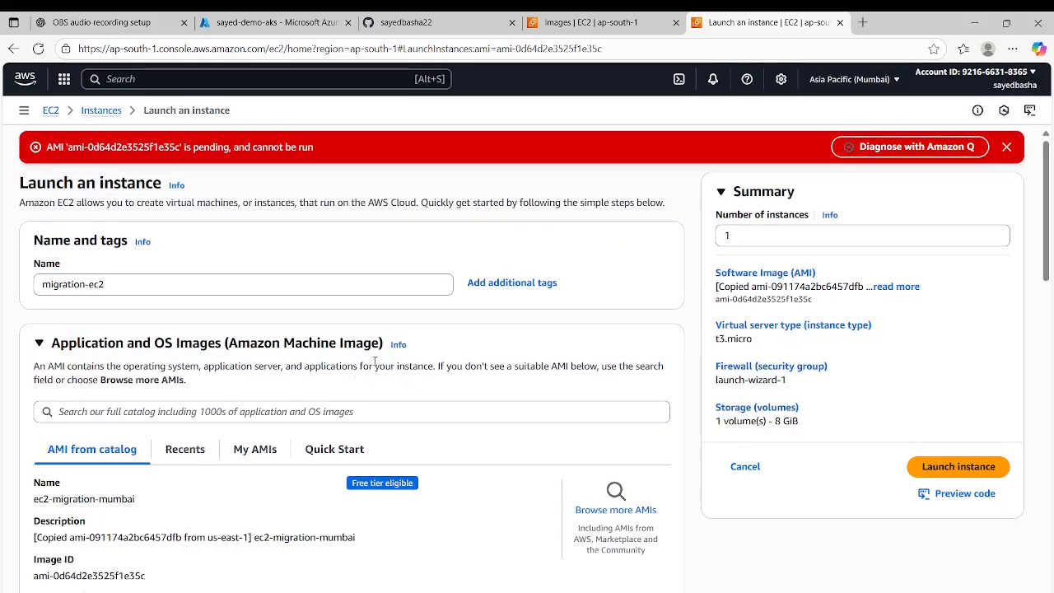
scroll(374, 362, "down", 2)
scroll(374, 361, "up", 2)
scroll(375, 362, "down", 4)
scroll(374, 366, "up", 3)
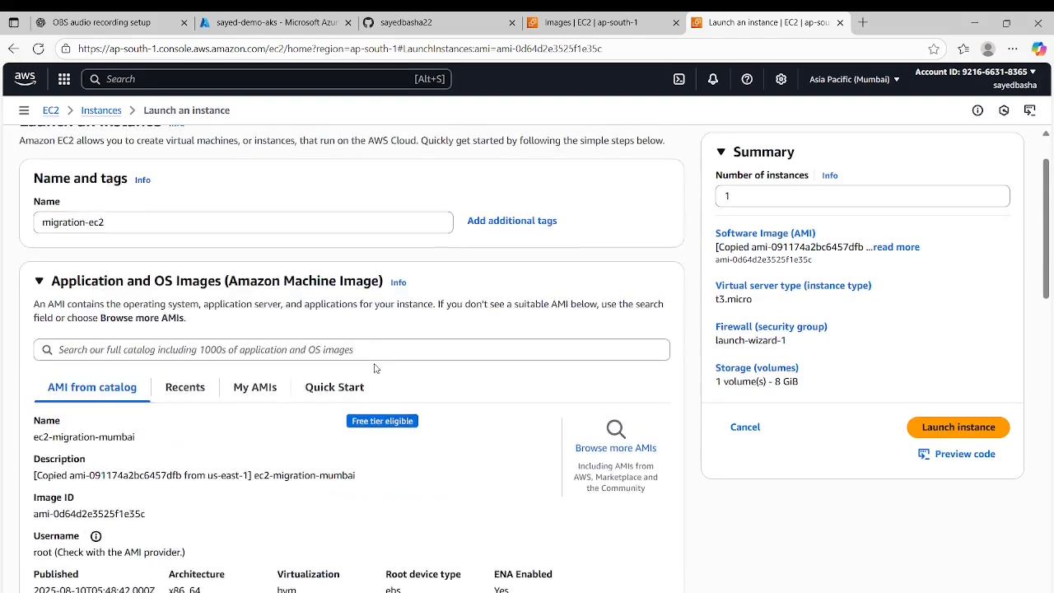
Leave the launch configuration, open the list of owned AMIs and check the status of the copied ec2-migration-mumbai AMI
left_click(99, 113)
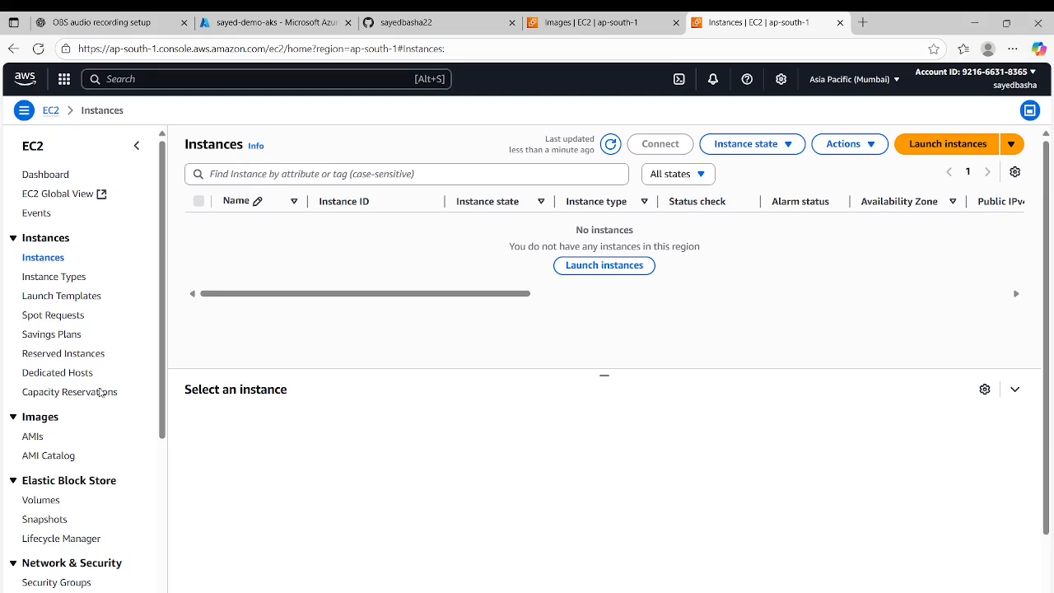
left_click(33, 435)
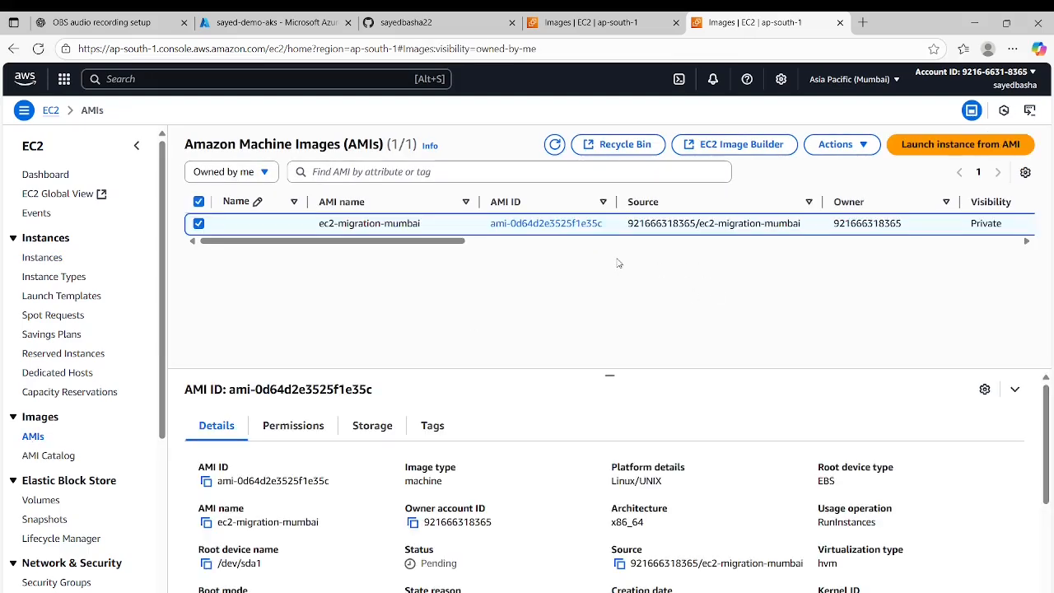
scroll(618, 262, "right", 5)
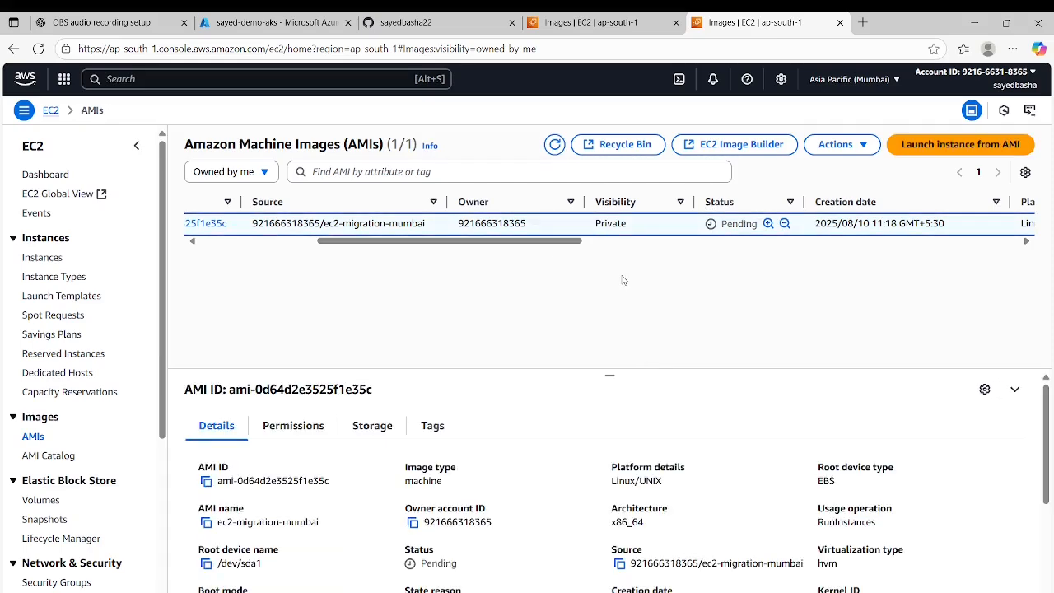
left_click_drag(540, 242, 376, 287)
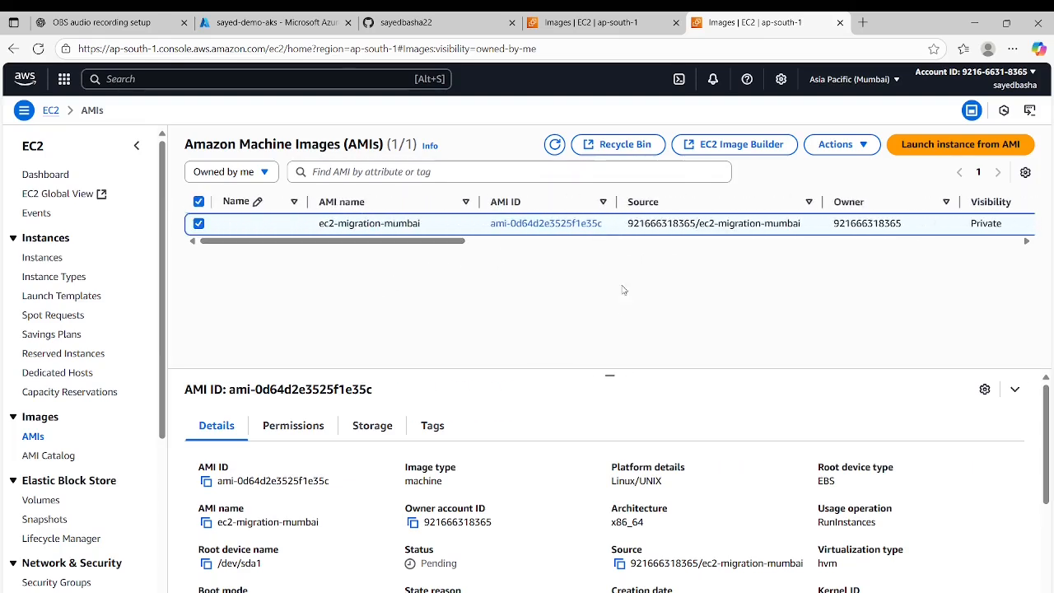
left_click_drag(444, 242, 613, 259)
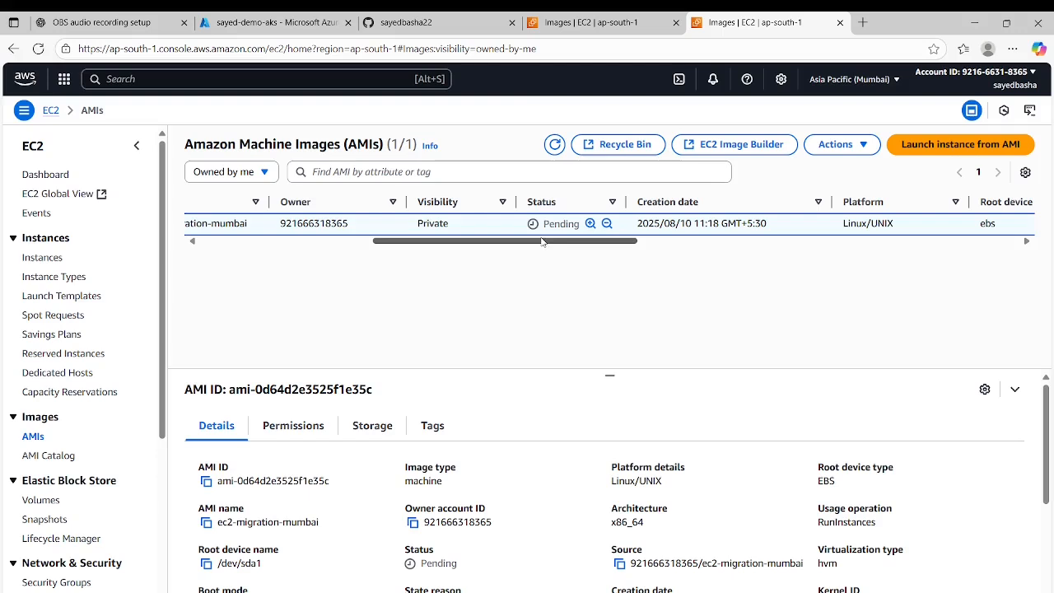
left_click_drag(539, 245, 382, 249)
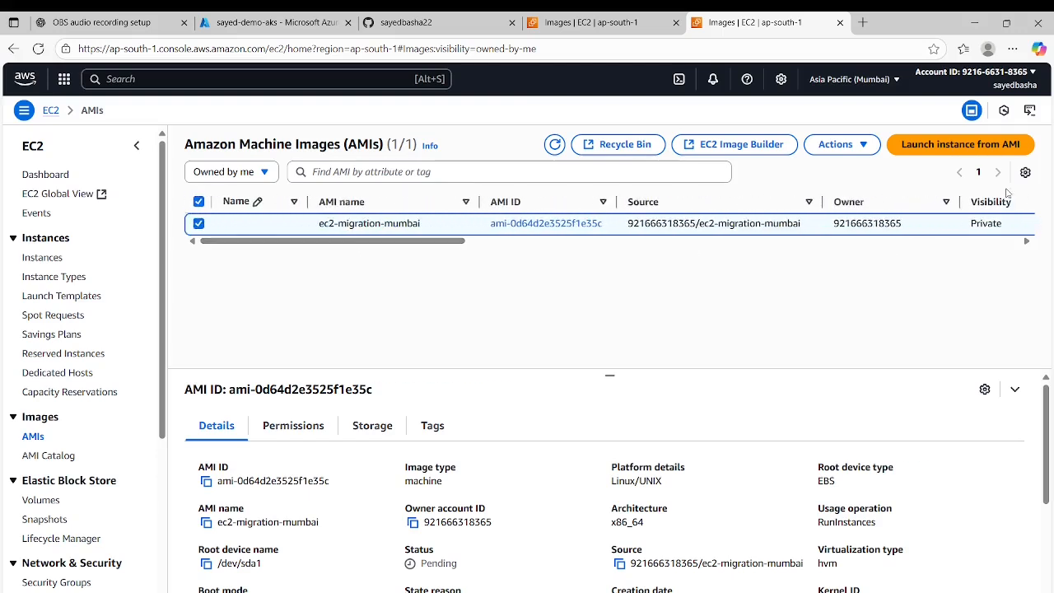